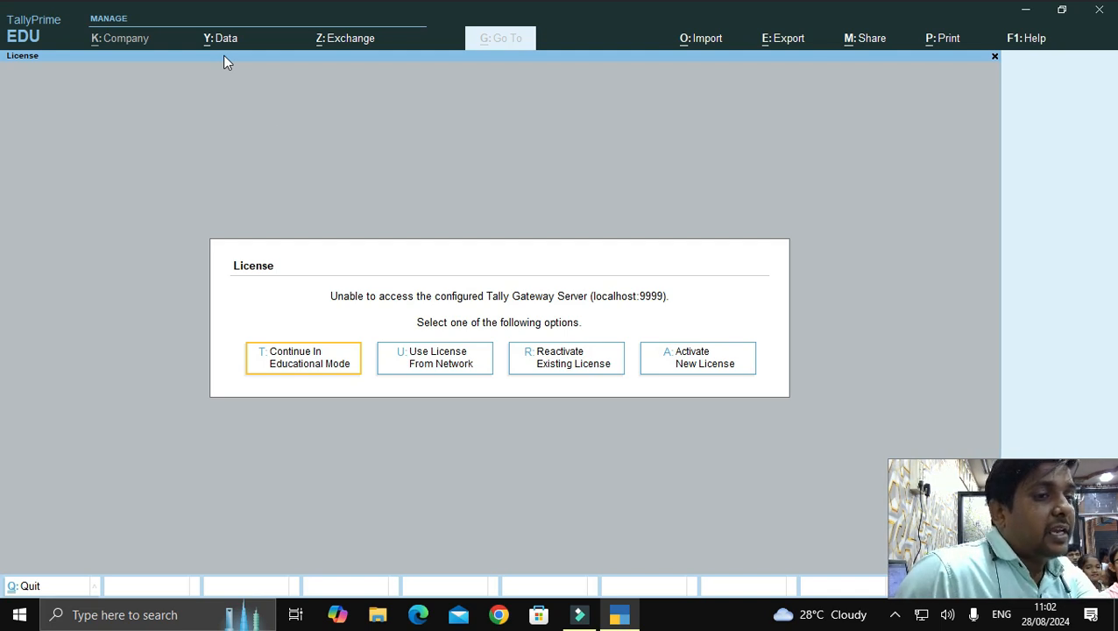
- Continue in Educational Mode, dismiss the Patel Mart login and open the company Vishal Traders
left_click(334, 360)
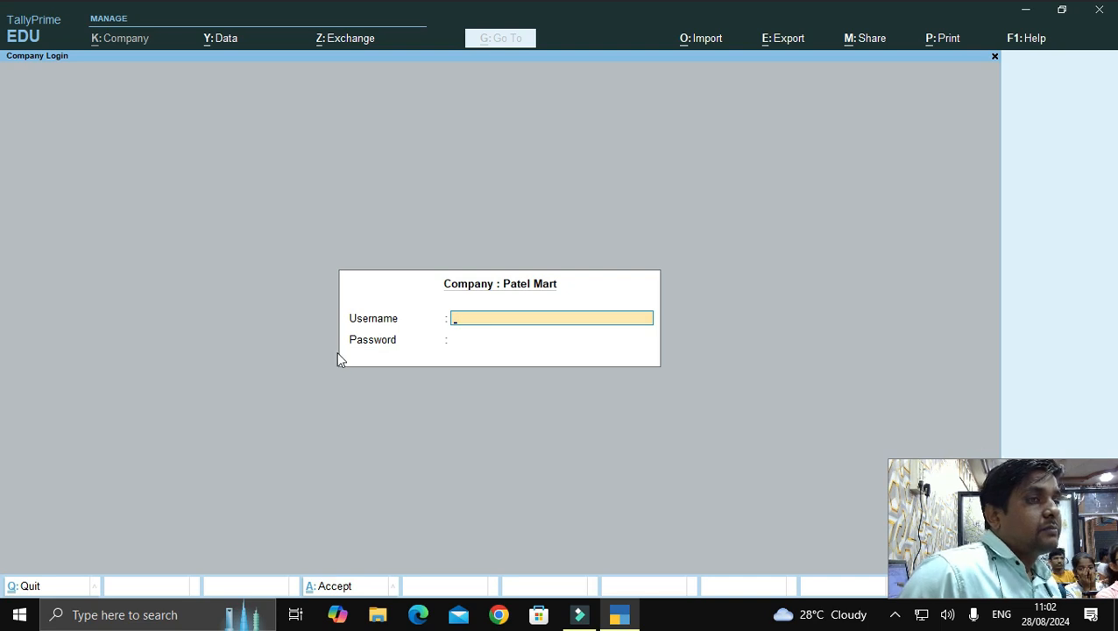
key("Escape")
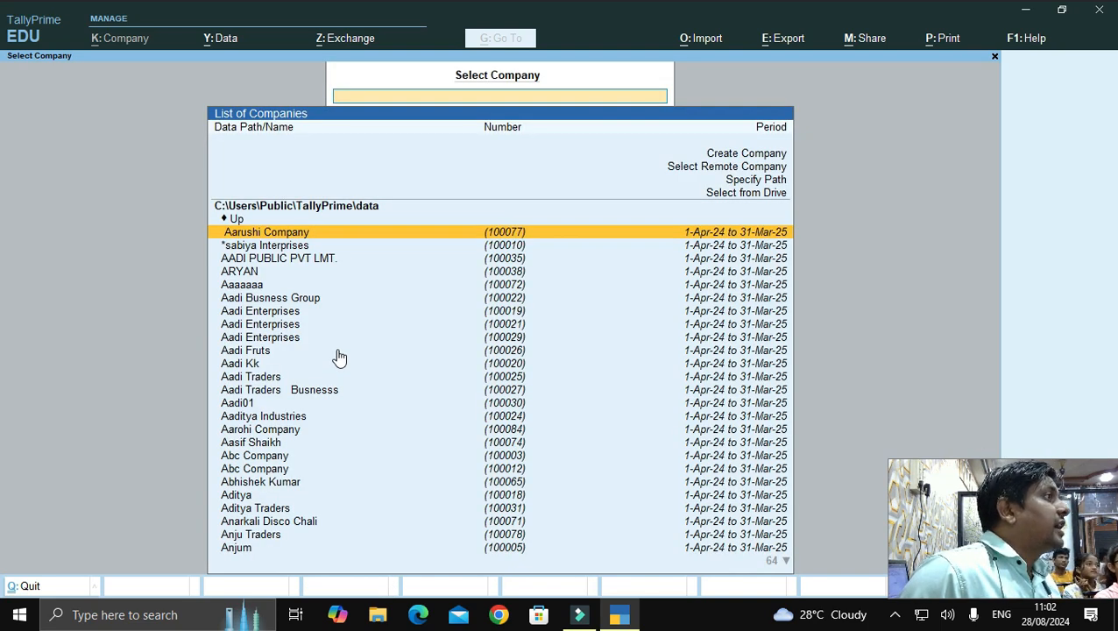
type("vi")
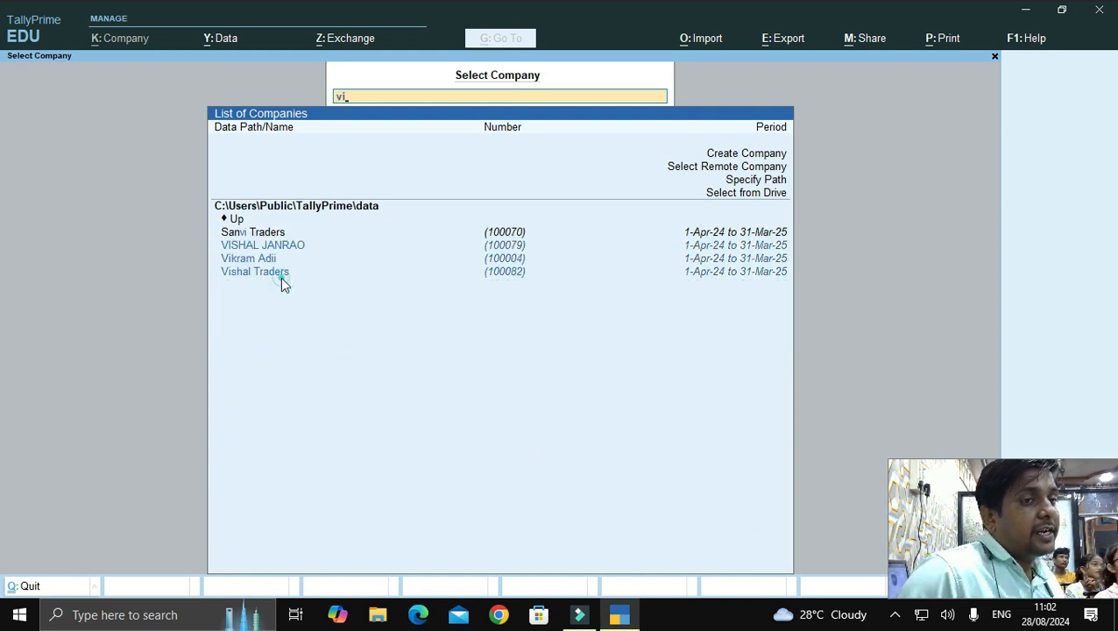
left_click(281, 277)
left_click(281, 277)
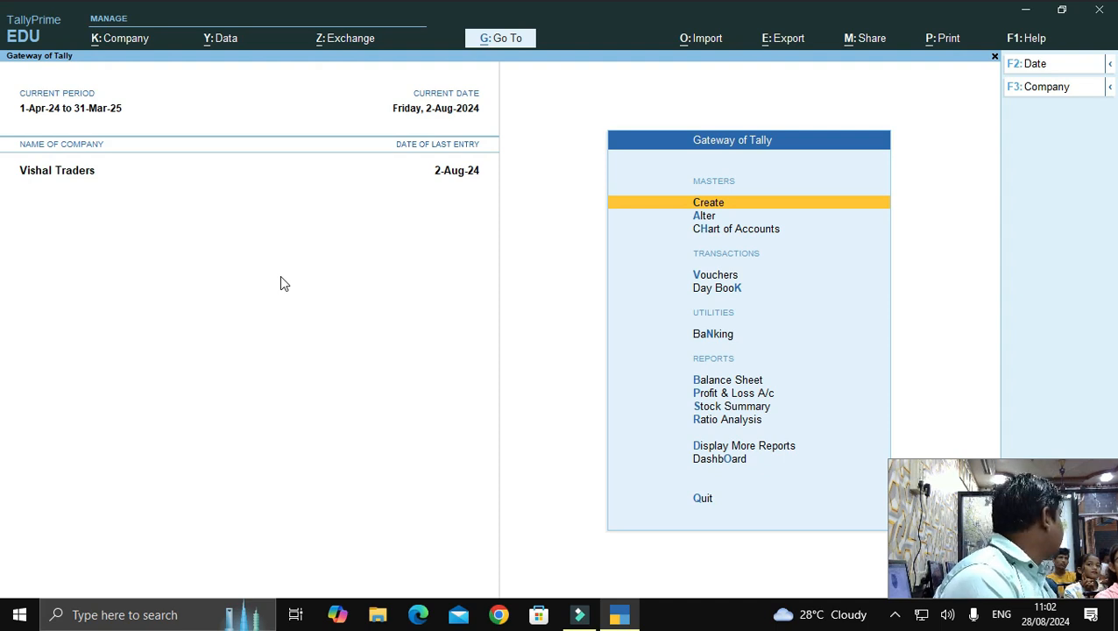
- Start a company data backup and choose the Desktop folder from the drive list as the backup destination path
left_click(212, 40)
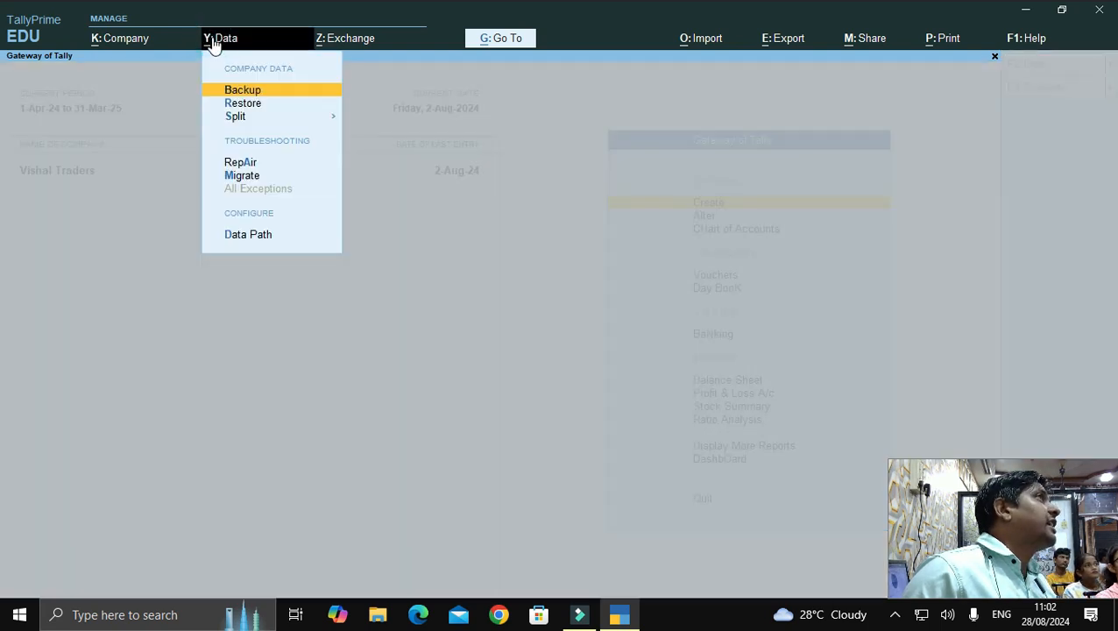
left_click(239, 89)
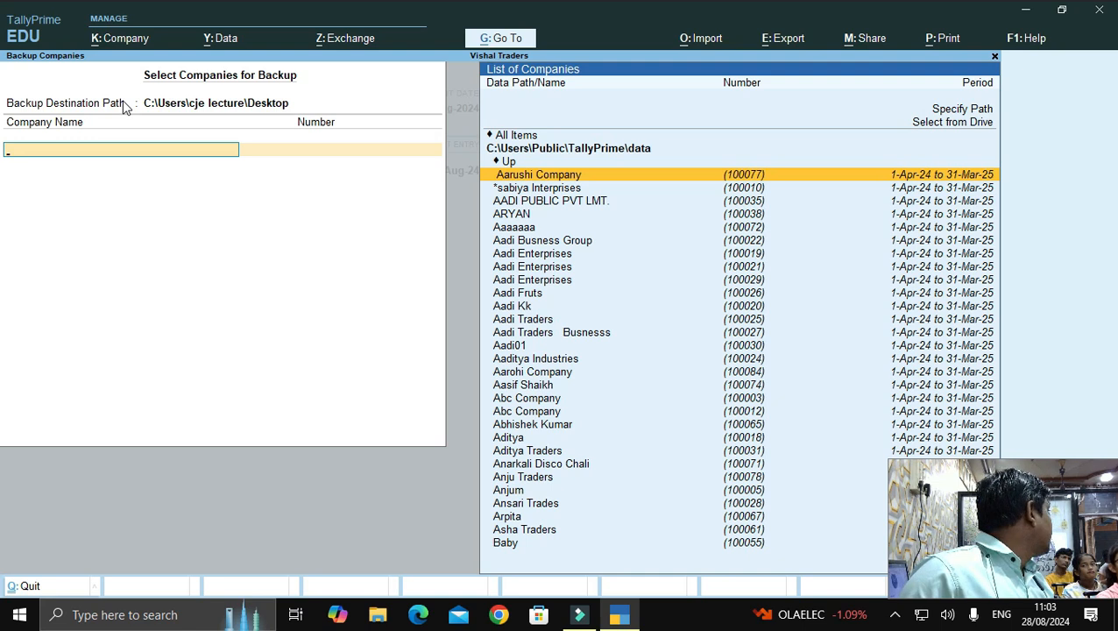
left_click(185, 103)
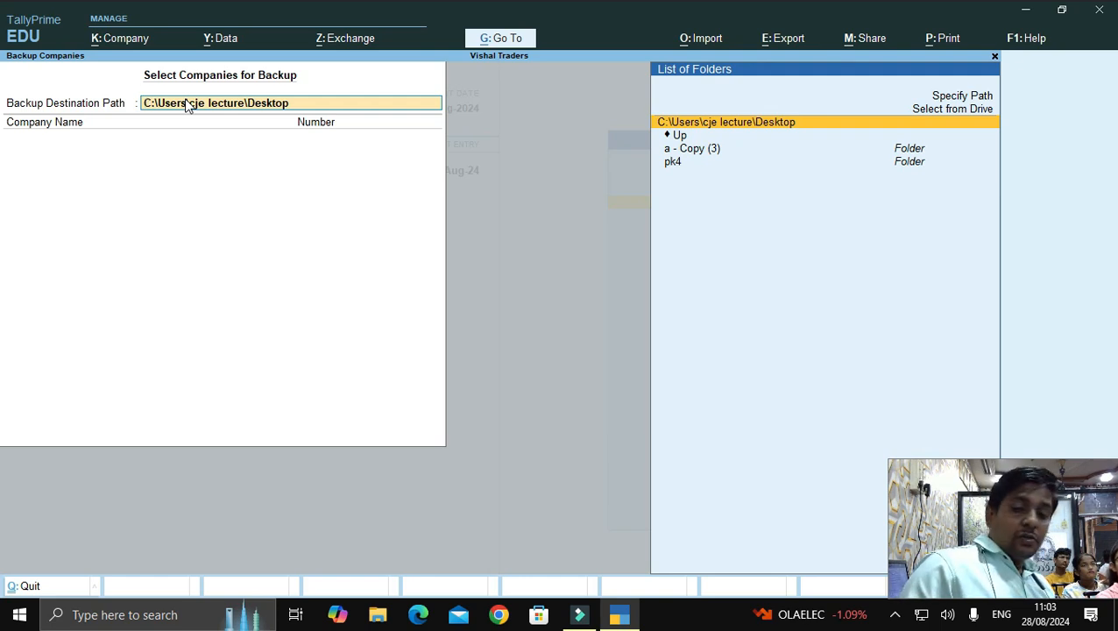
key("Up")
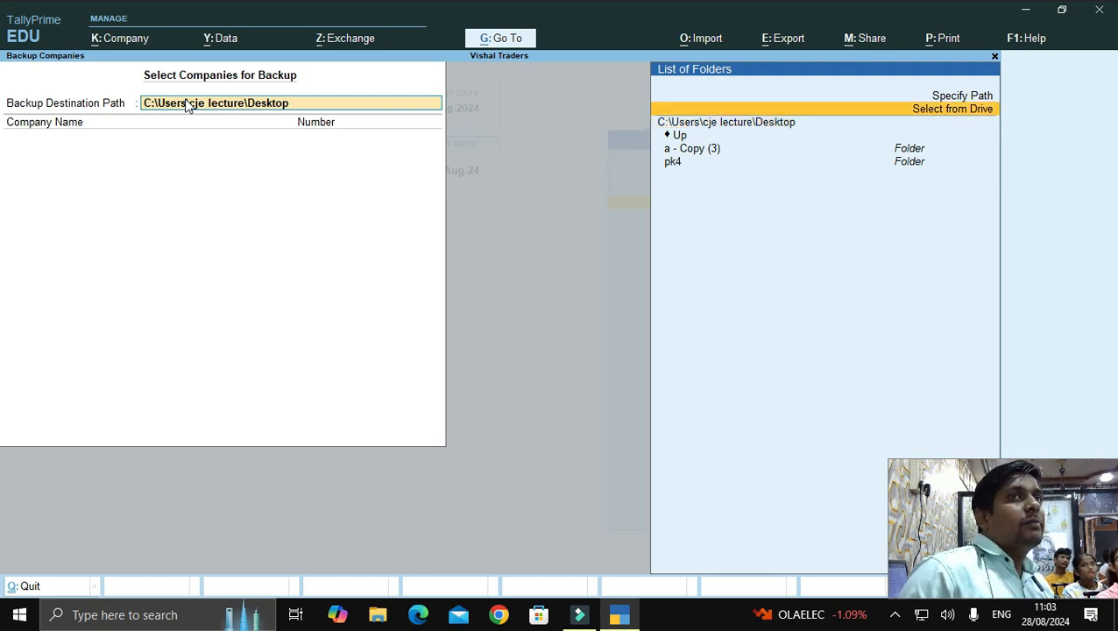
key("Return")
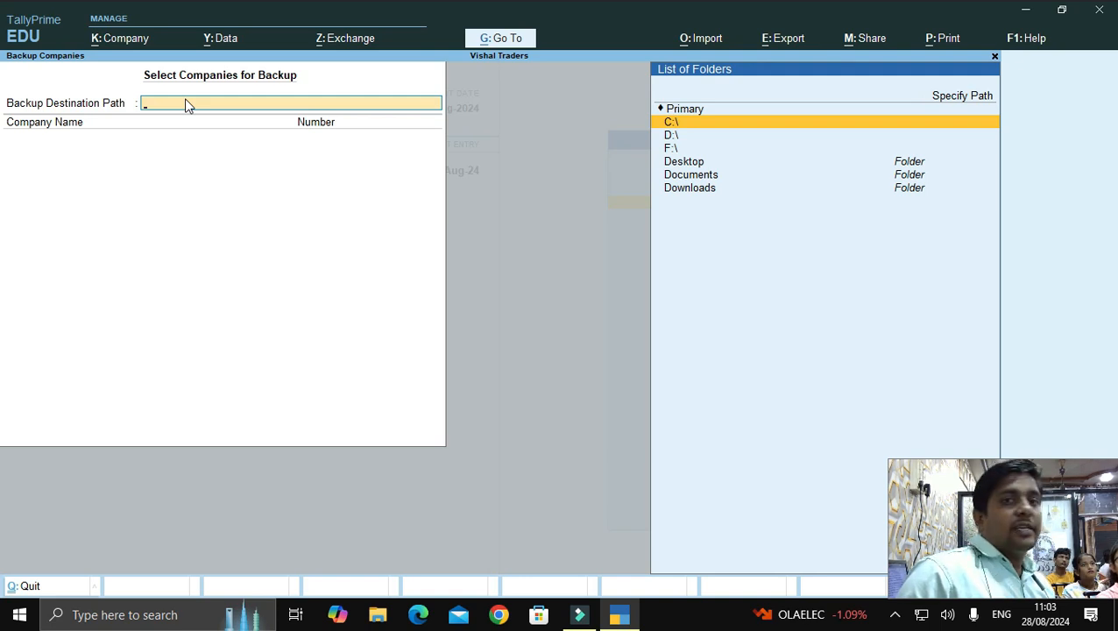
key("Down")
key("Down")
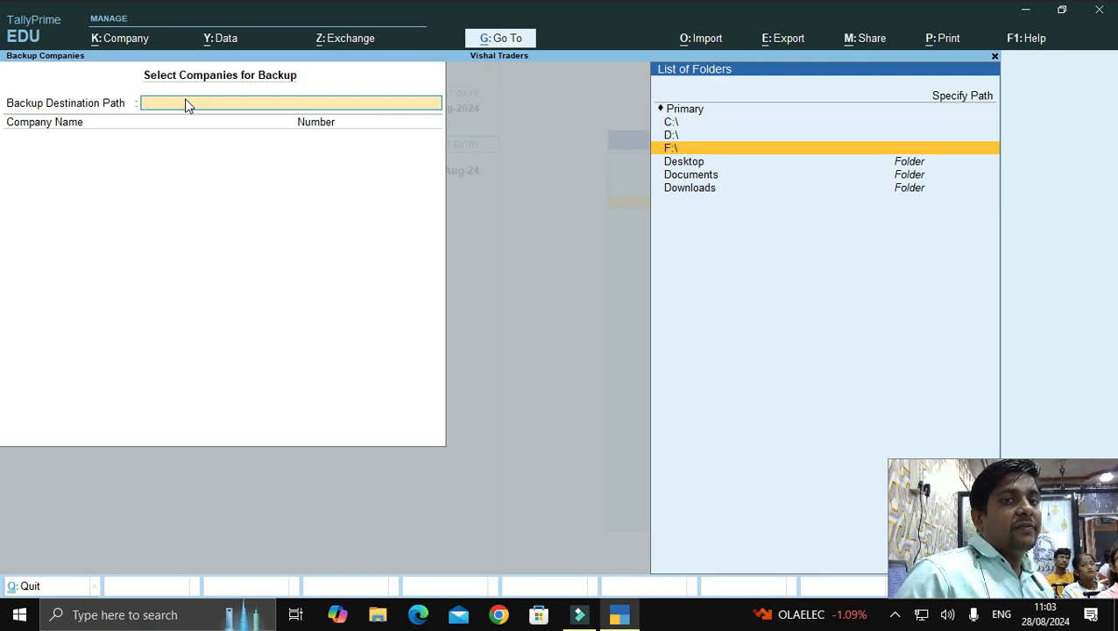
key("Down")
key("Down")
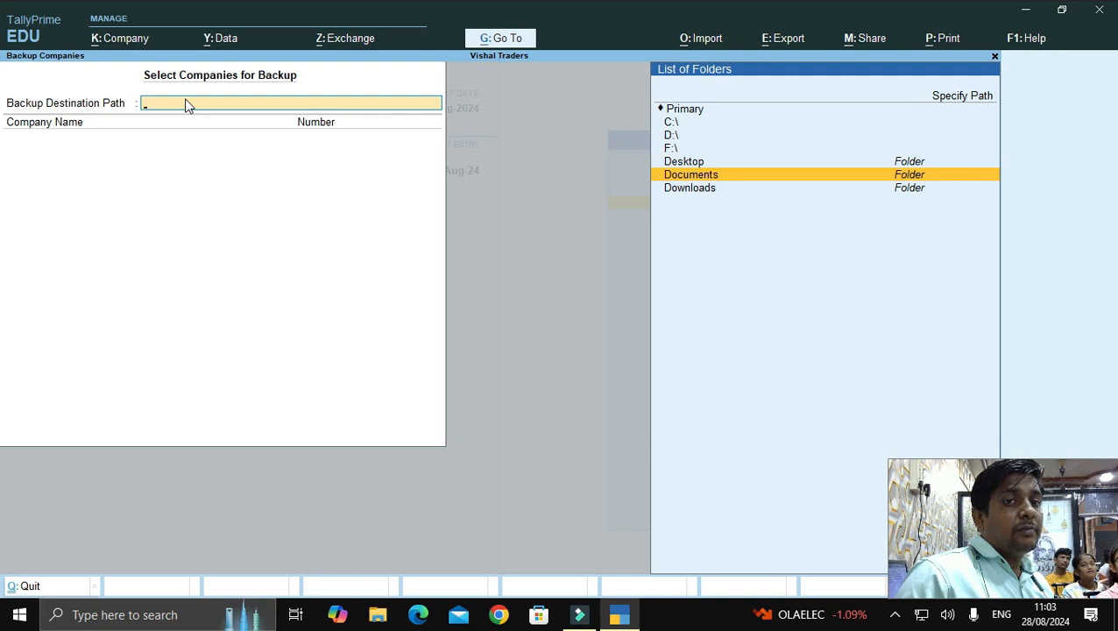
key("Down")
key("Up")
key("Up")
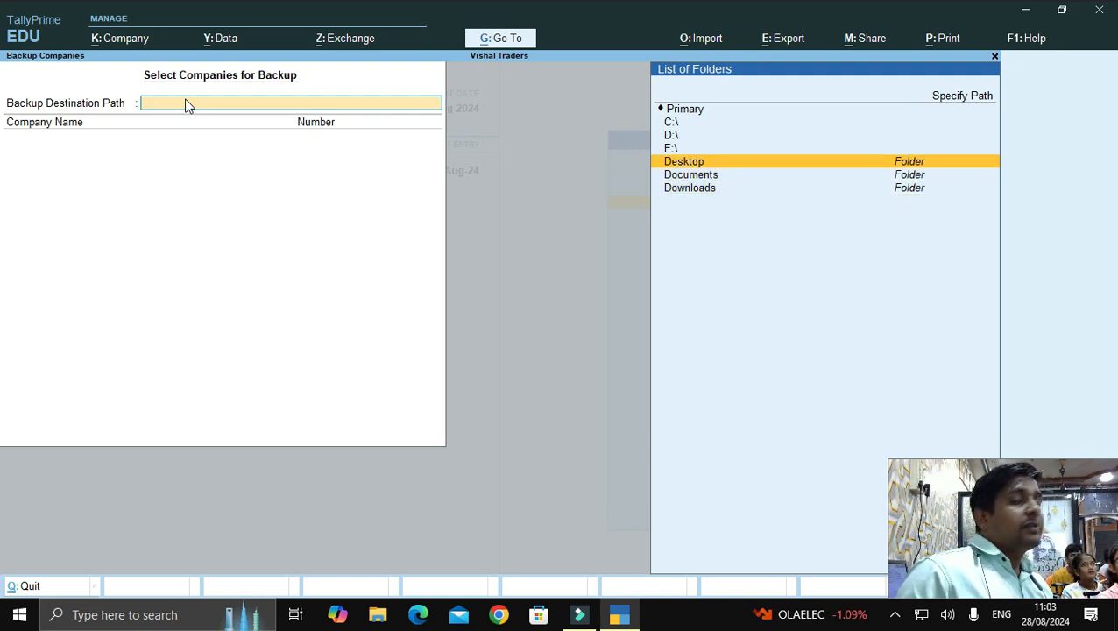
key("Return")
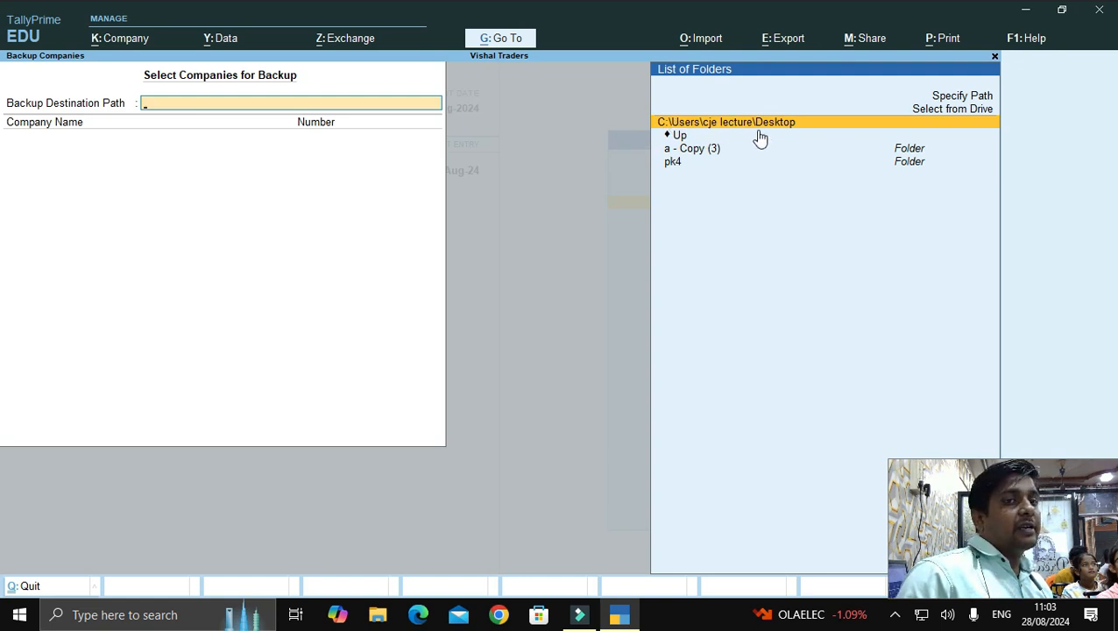
key("Return")
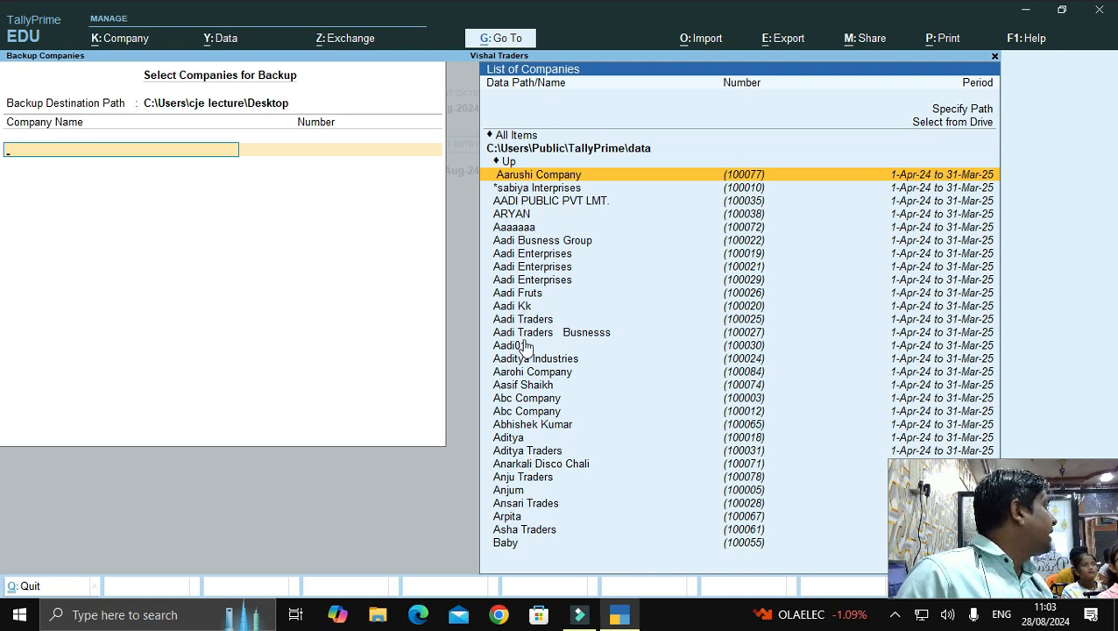
- Add Vishal Traders as the only company for the Desktop backup and end the company list
type("v")
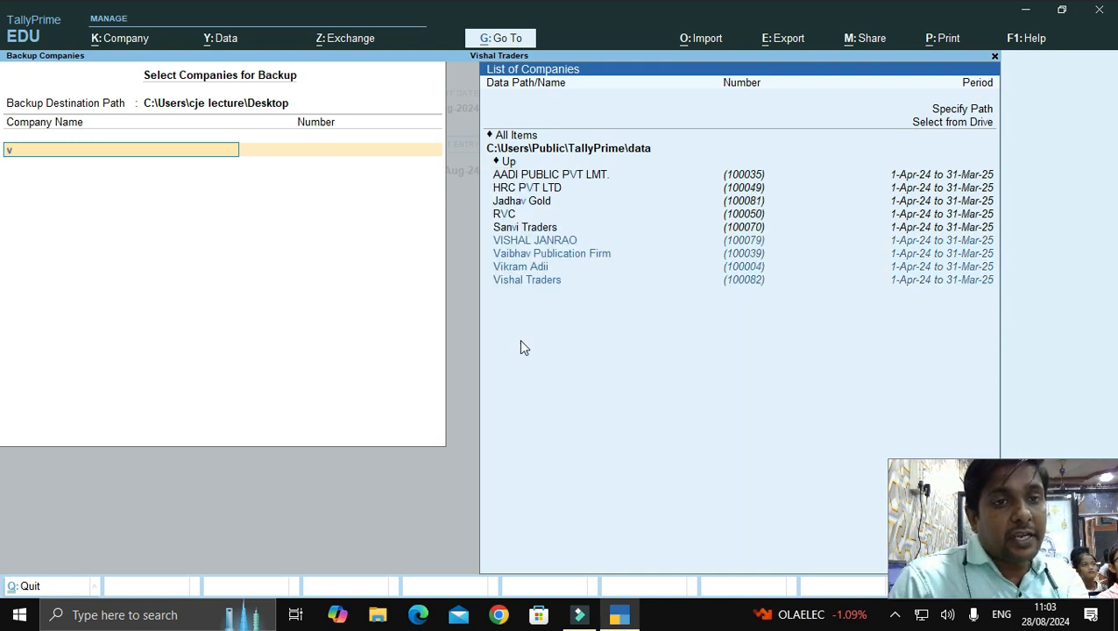
type("i")
key("Down")
key("Down")
key("Down")
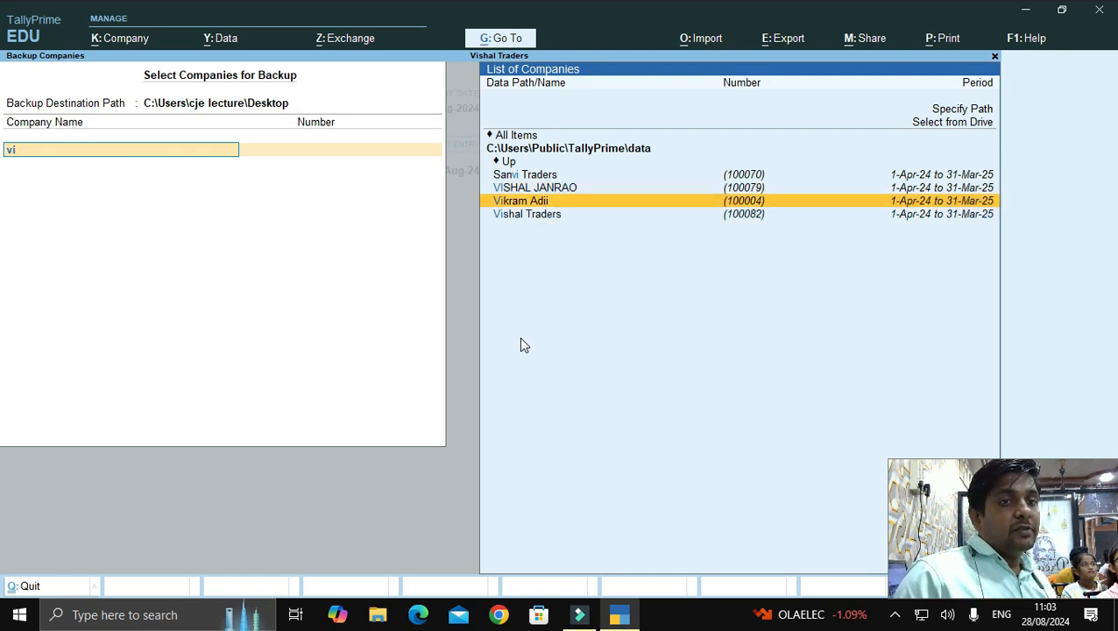
key("Return")
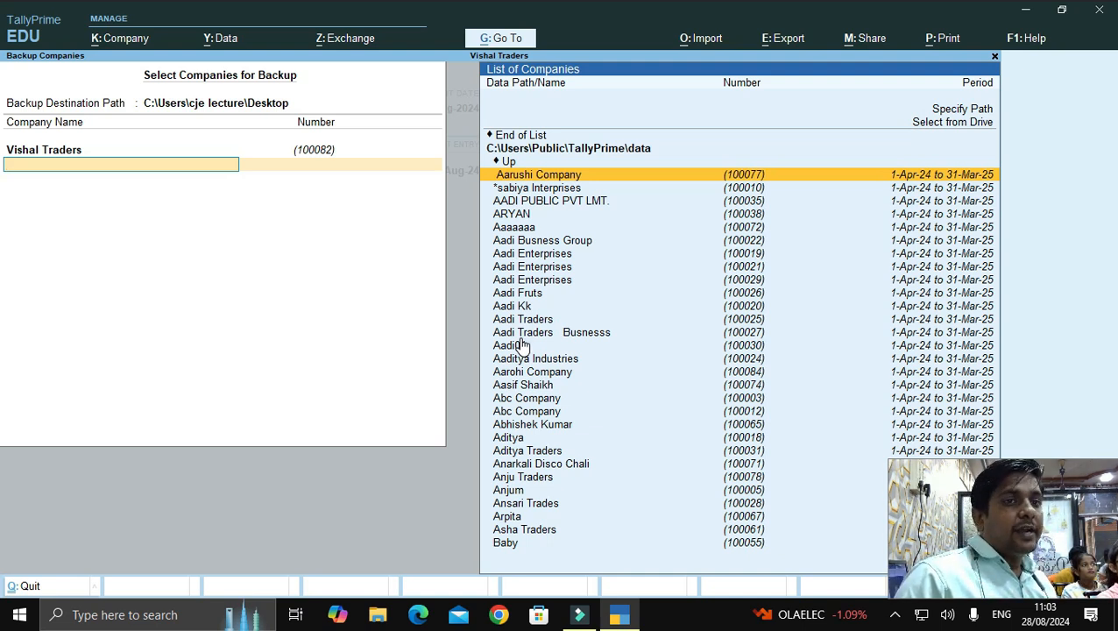
key("Up")
key("Up")
key("Up")
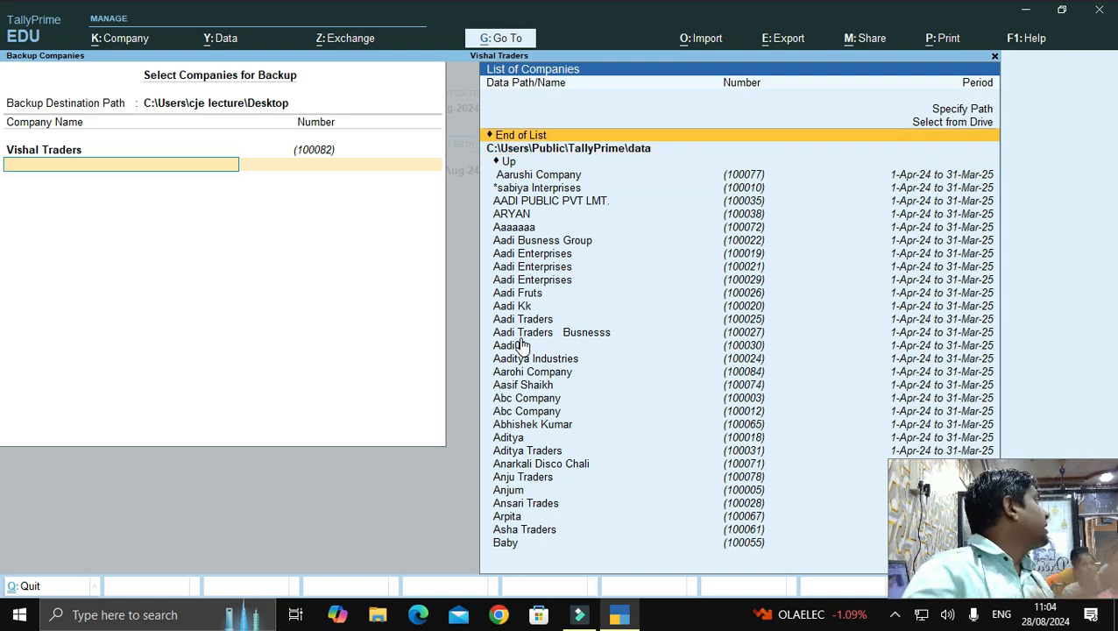
left_click(521, 139)
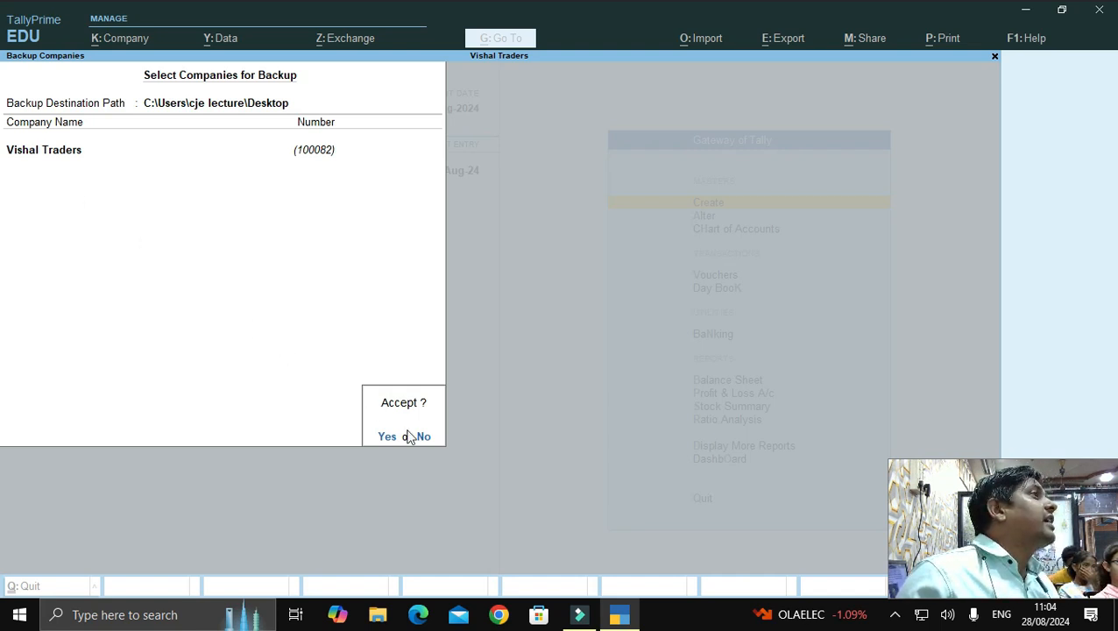
- Try to run the Desktop backup, decline overwriting the existing backup file and return to the Gateway of Tally
key("Return")
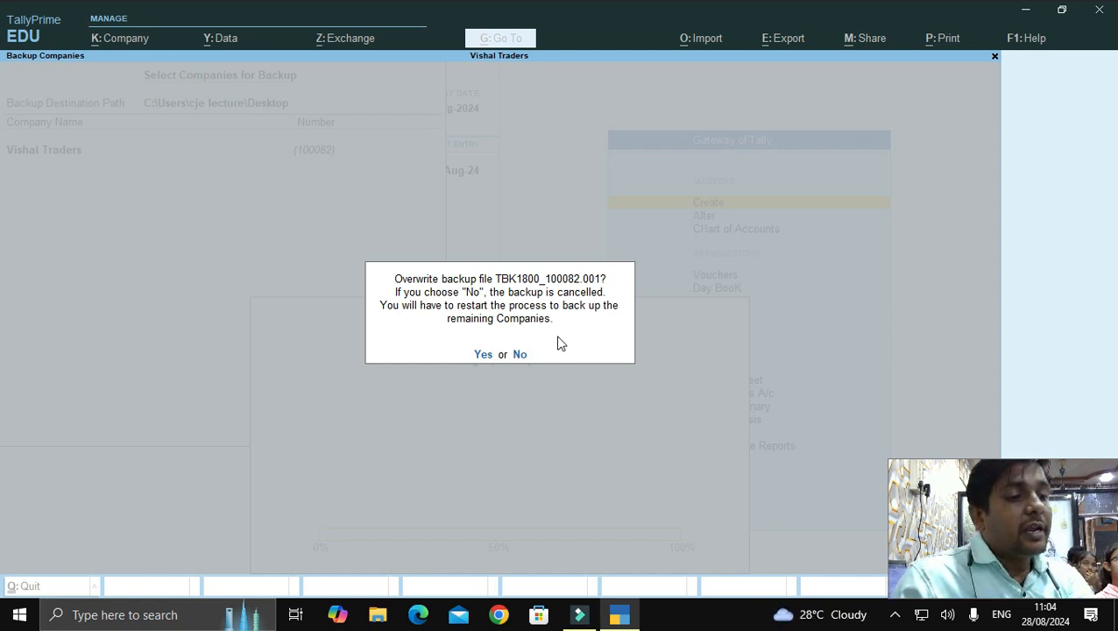
key("n")
key("Escape")
key("Escape")
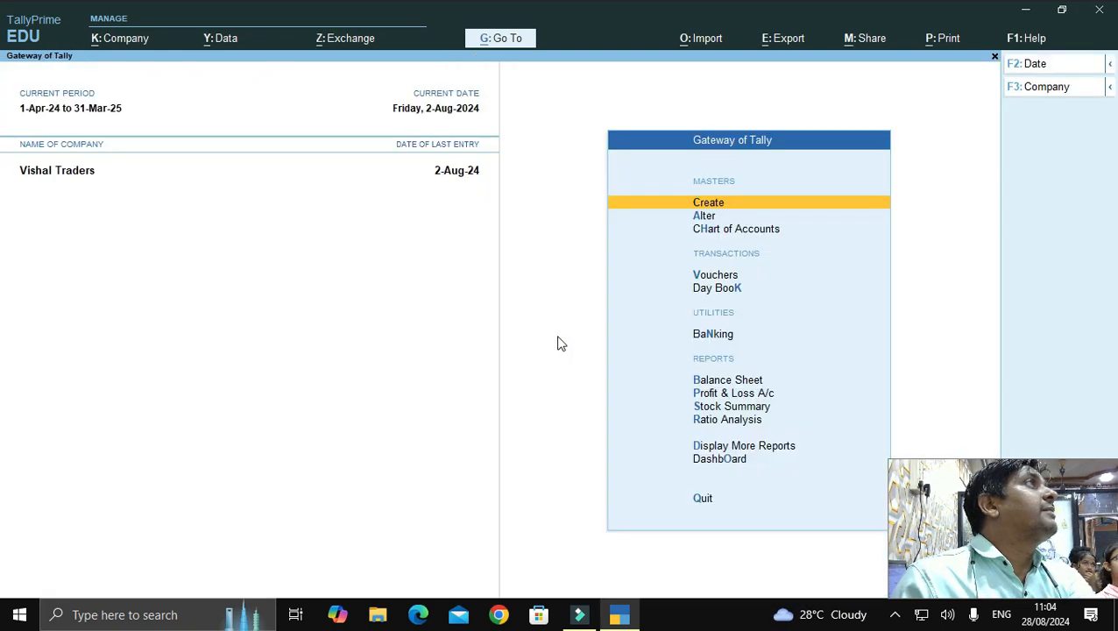
- Start a new company backup and choose the Documents folder from the drive list as the backup destination path
left_click(225, 38)
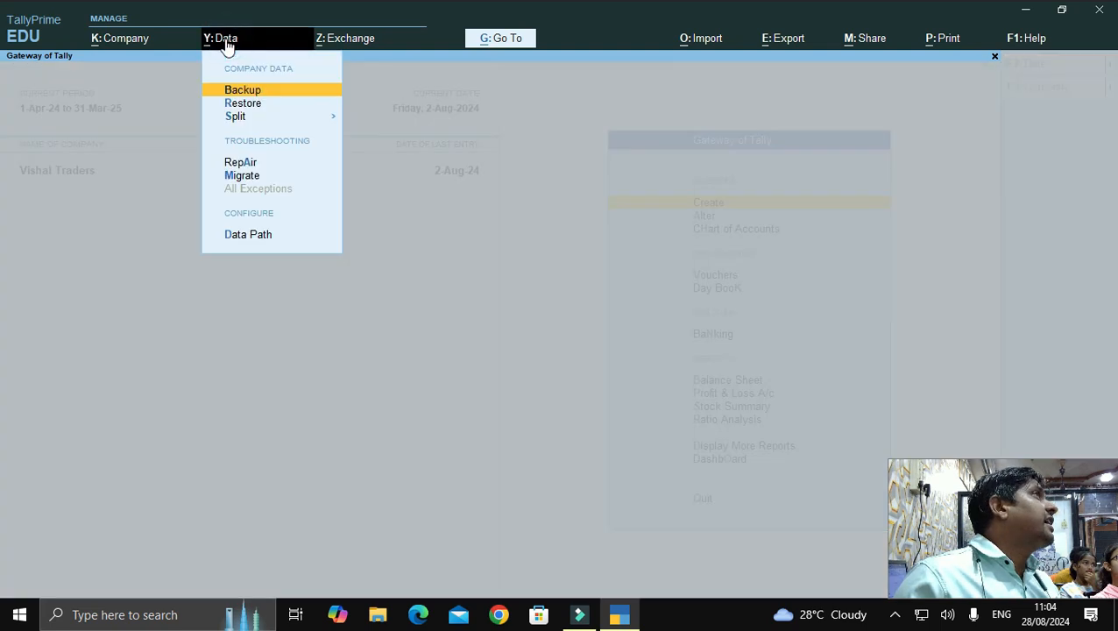
left_click(243, 89)
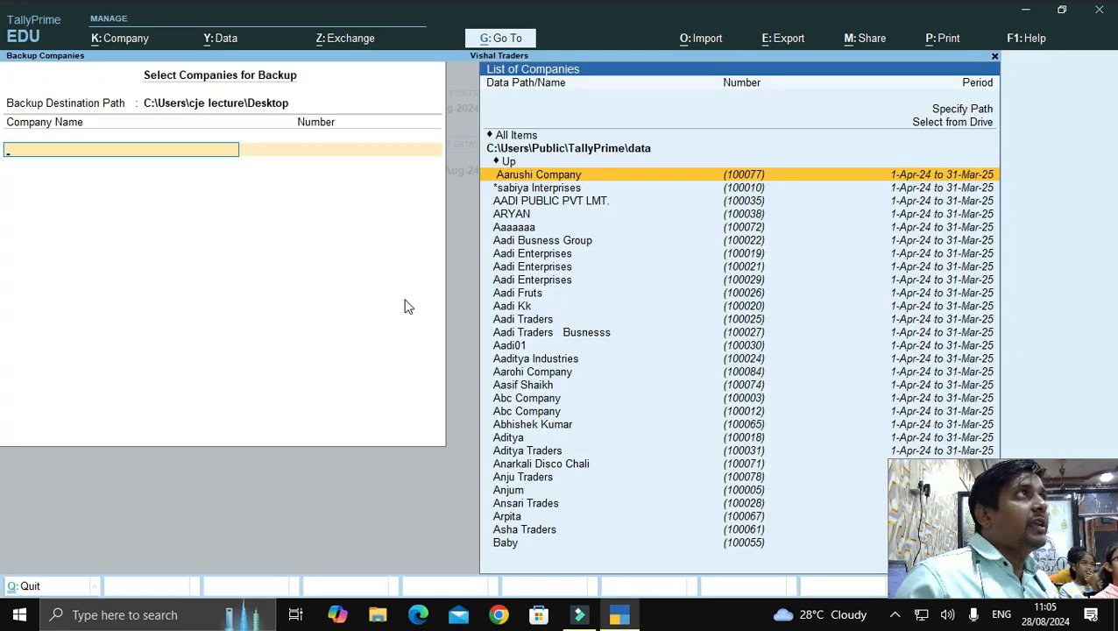
left_click(260, 109)
key("Up")
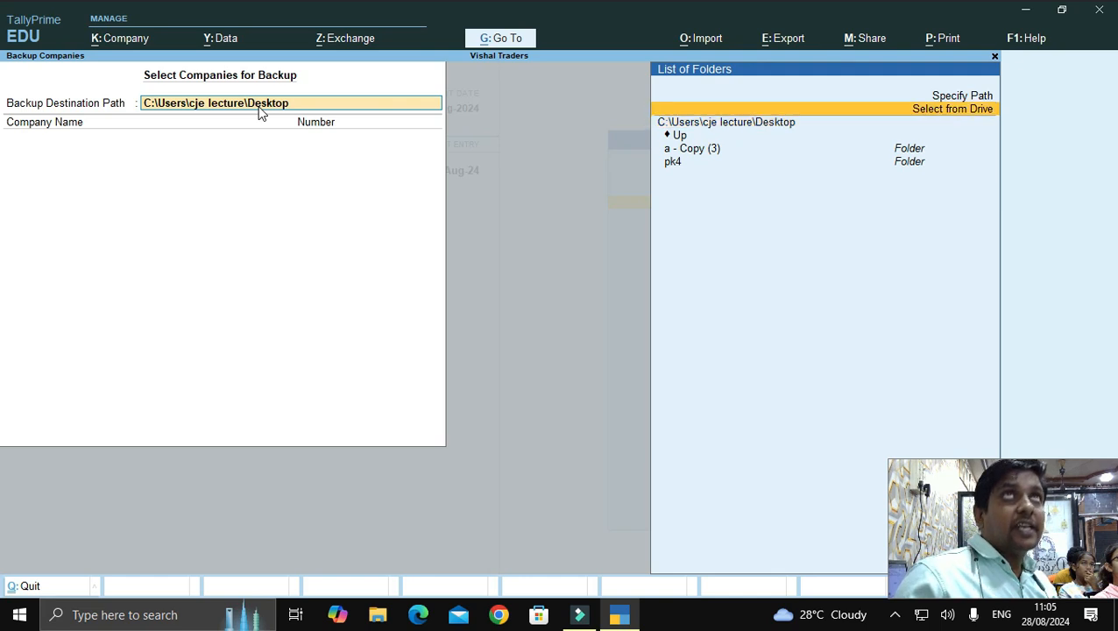
key("Return")
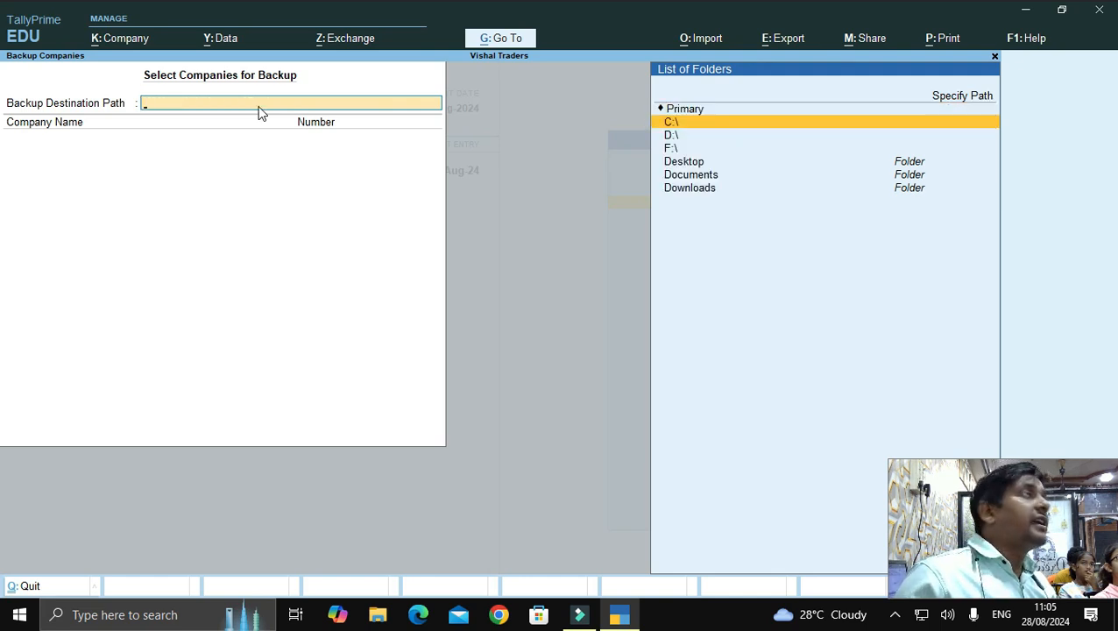
key("Down")
key("Down")
key("Down")
key("Down")
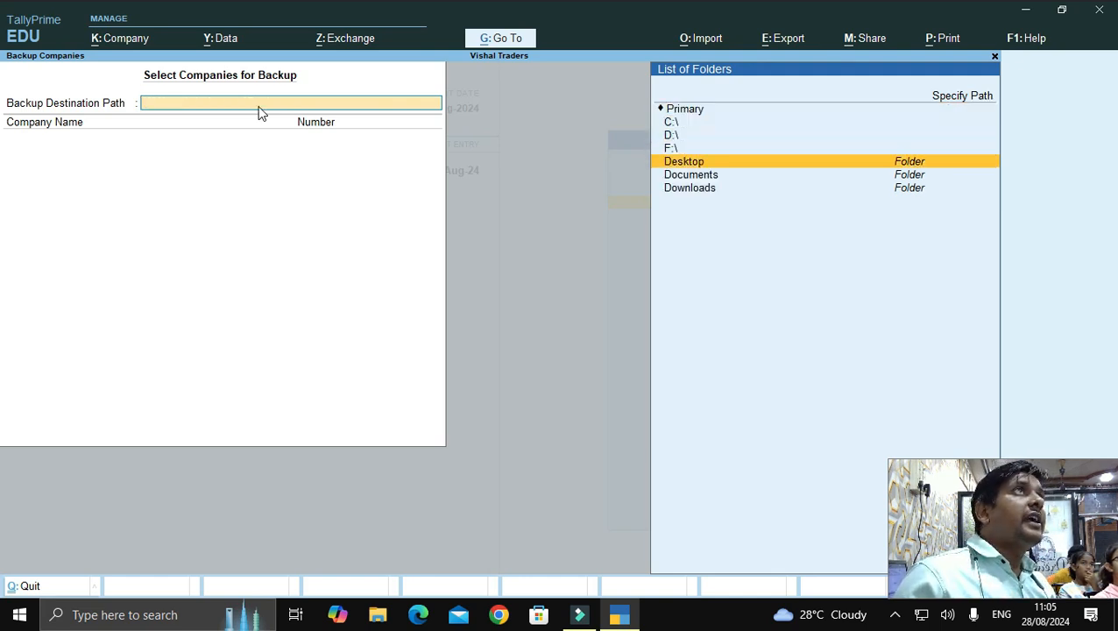
key("Return")
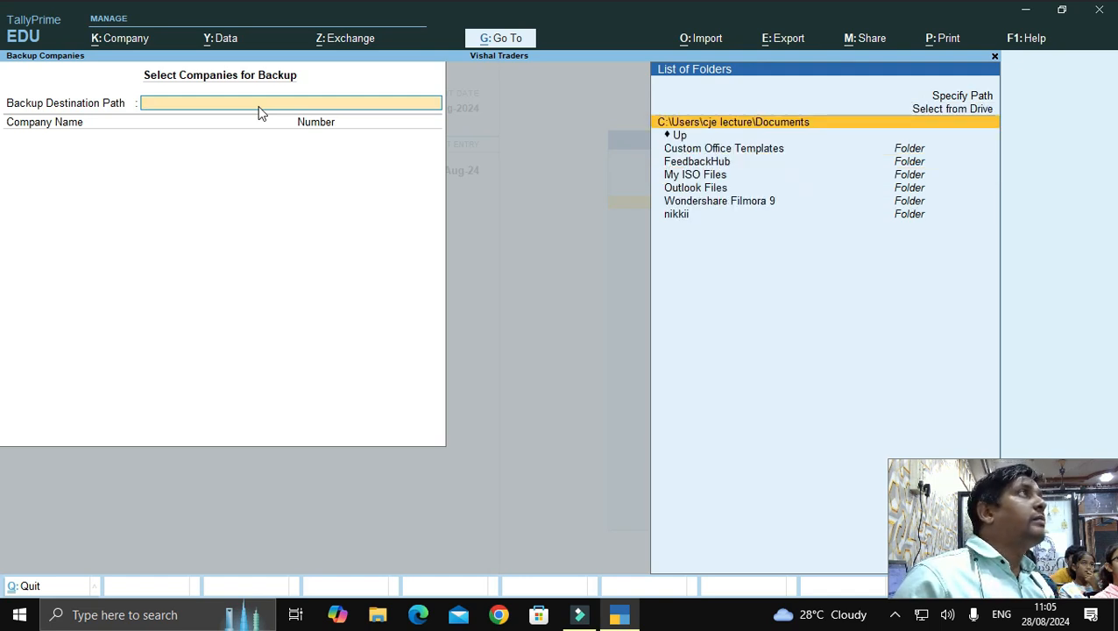
key("Return")
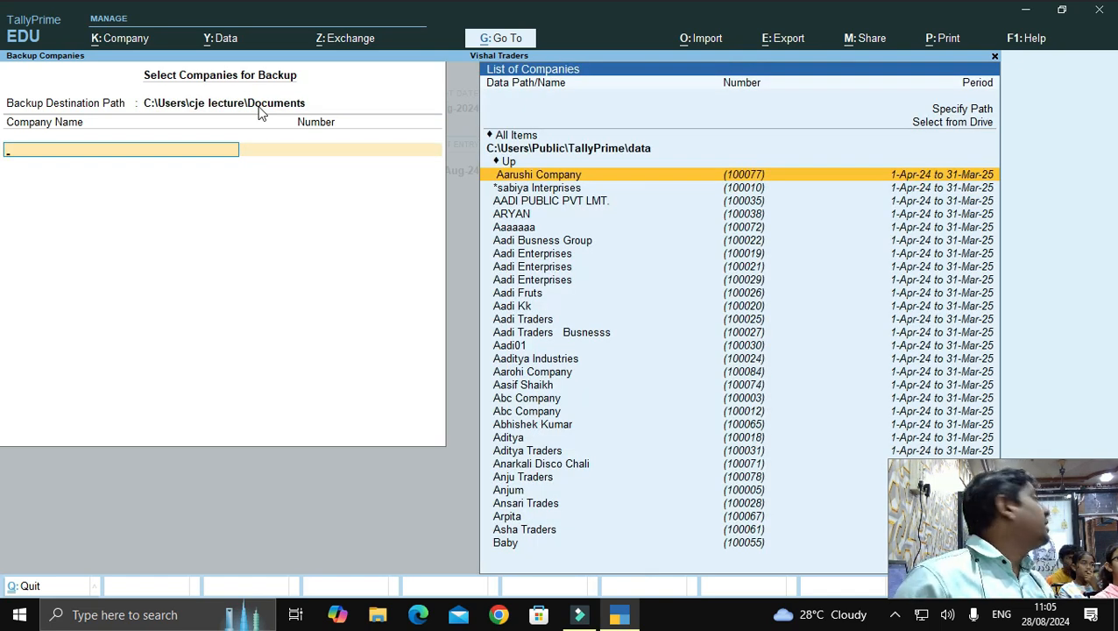
- Add Vishal Traders as the only company, end the company list and accept the backup to the Documents folder
type("vi")
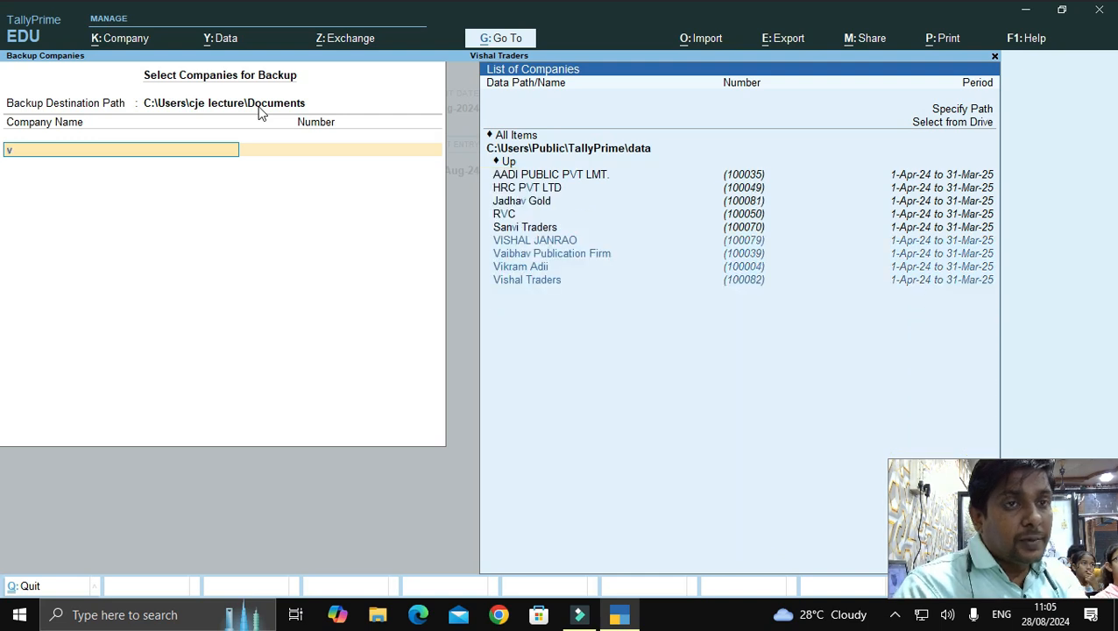
key("Down")
key("Down")
key("Down")
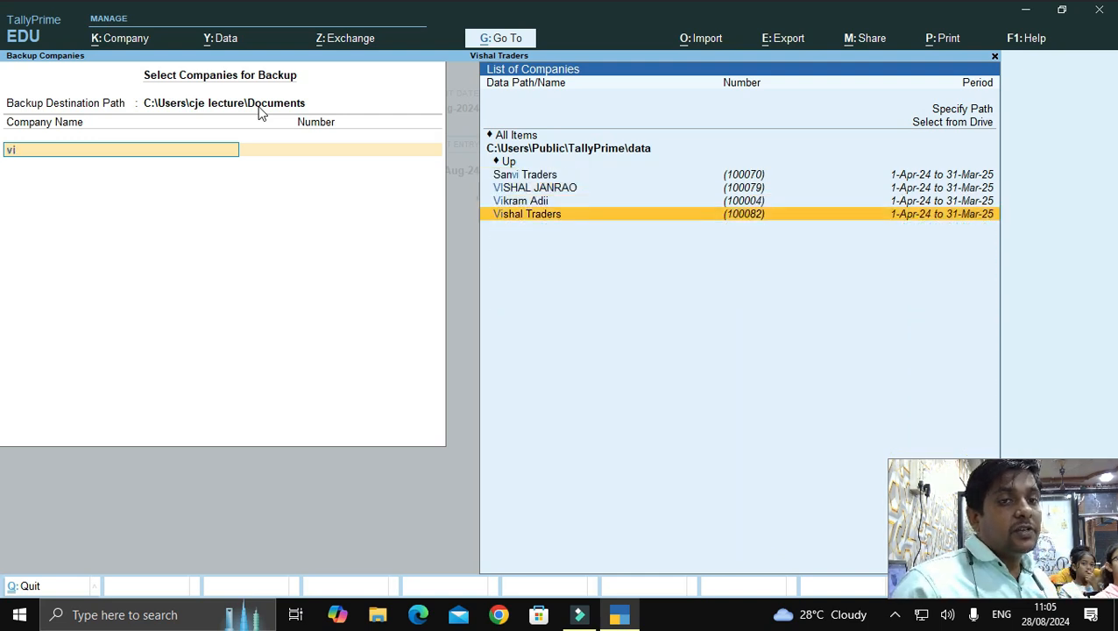
key("Return")
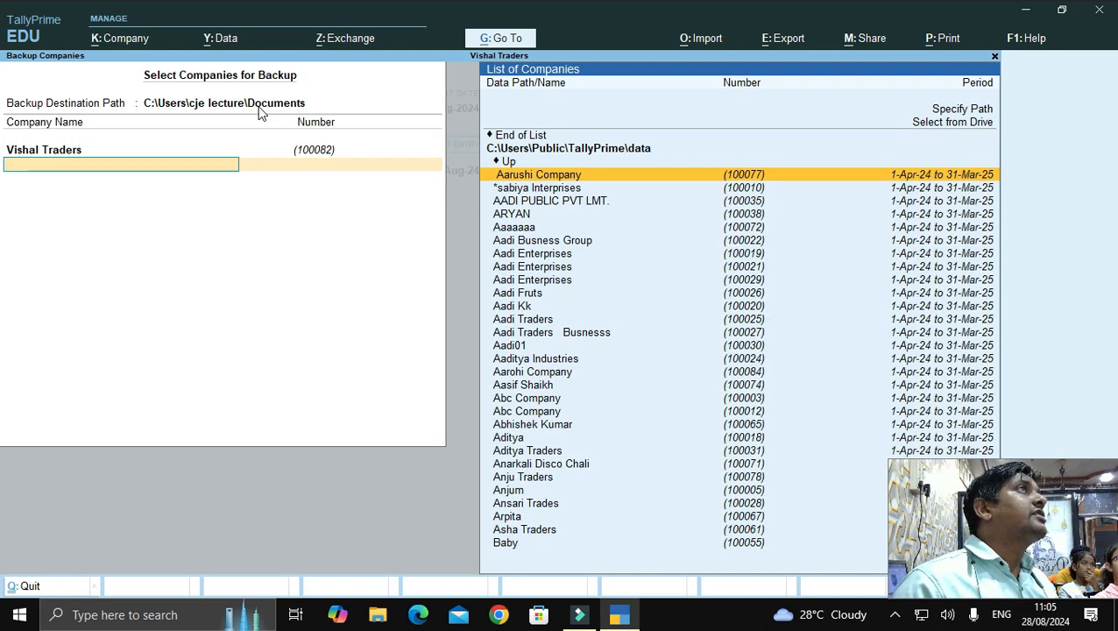
key("Up")
key("Up")
key("Up")
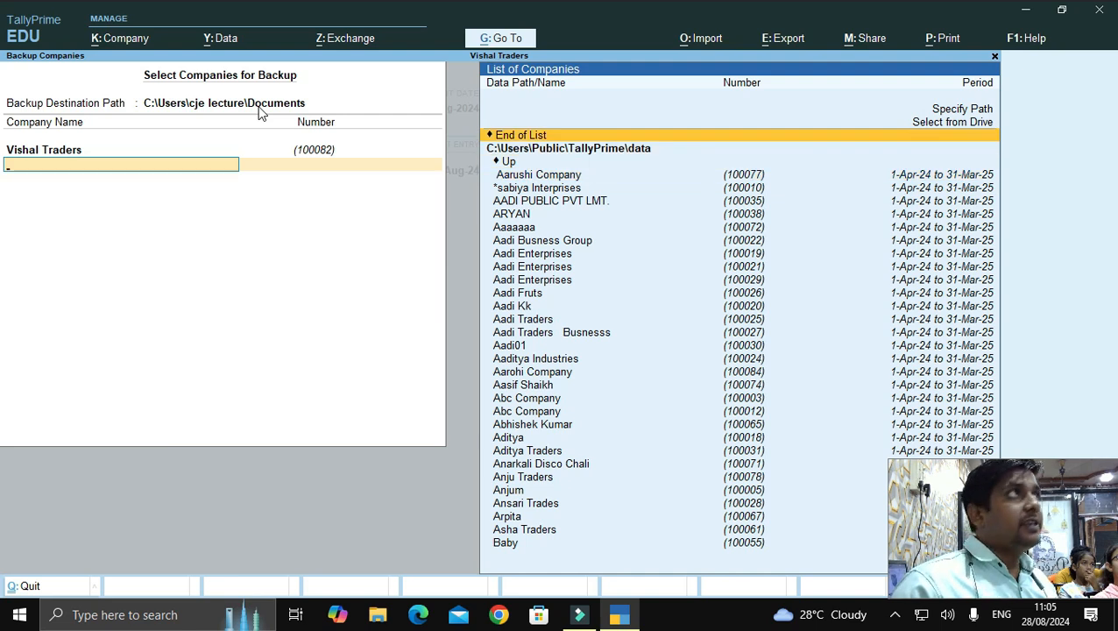
key("Return")
key("Return")
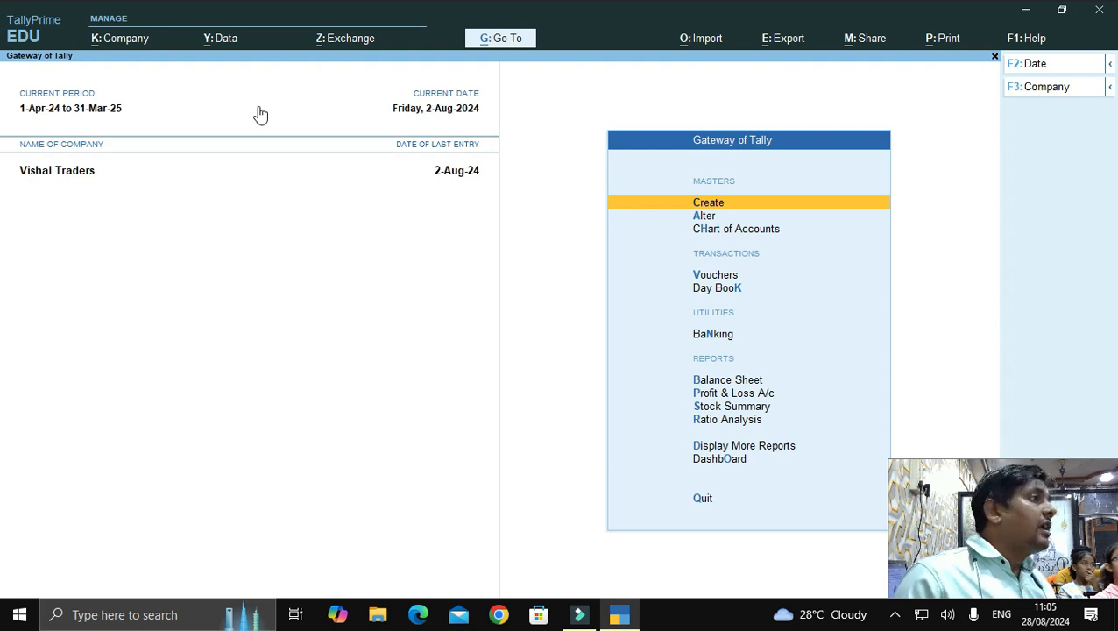
- Switch to File Explorer and open the Documents folder to check for the Vishal Traders backup file
left_click(377, 616)
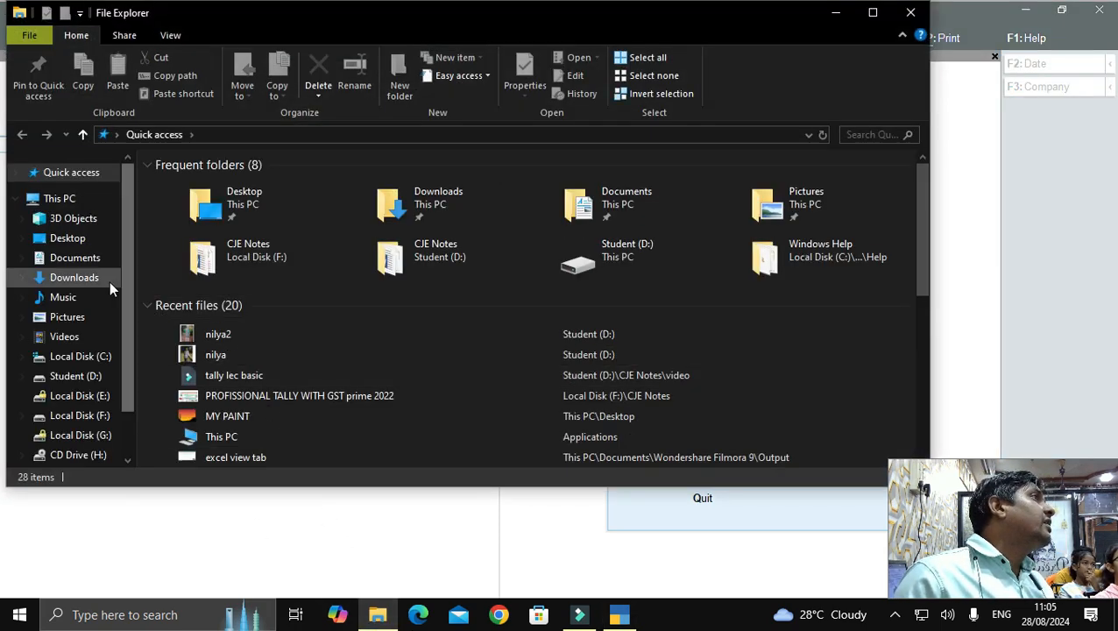
left_click(74, 260)
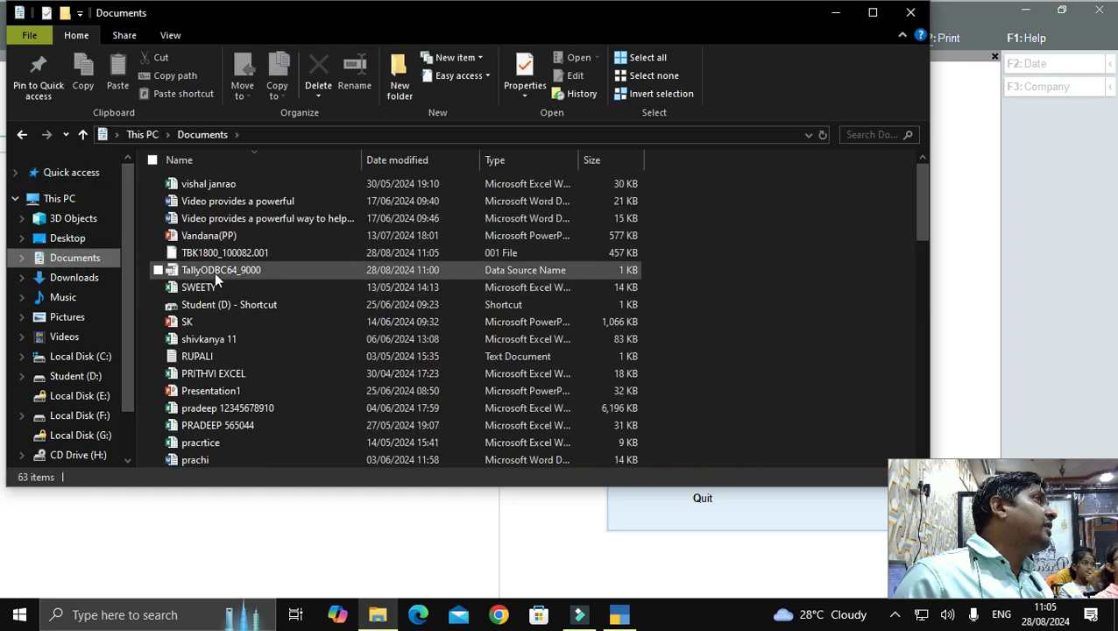
- Select the TBK1800_100082.001 backup file in the Documents folder to check its details and close File Explorer
left_click(218, 254)
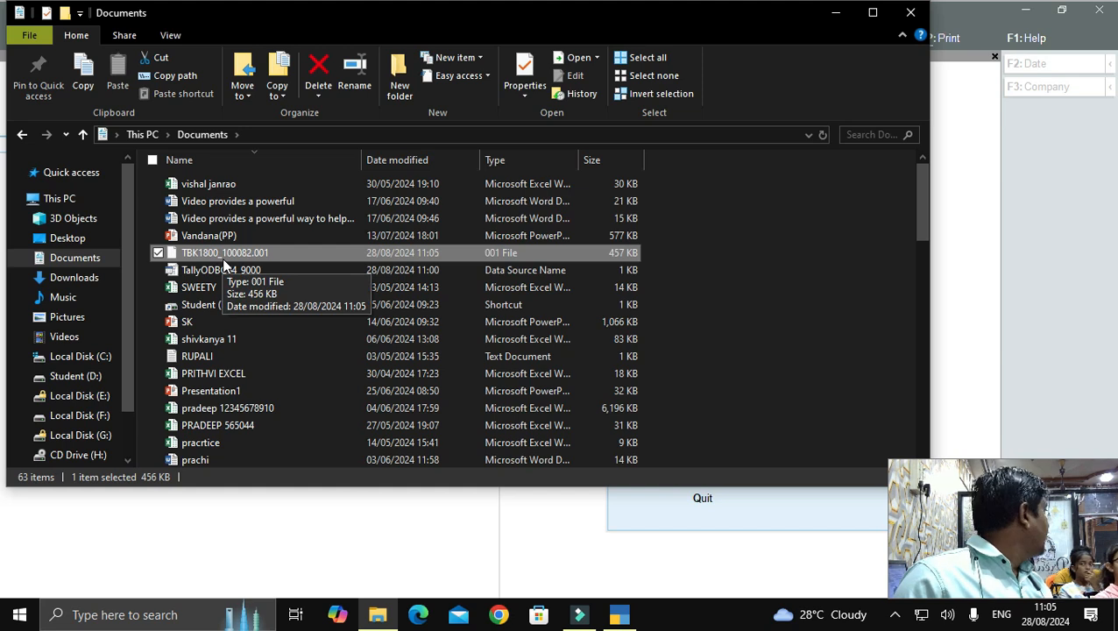
left_click(910, 13)
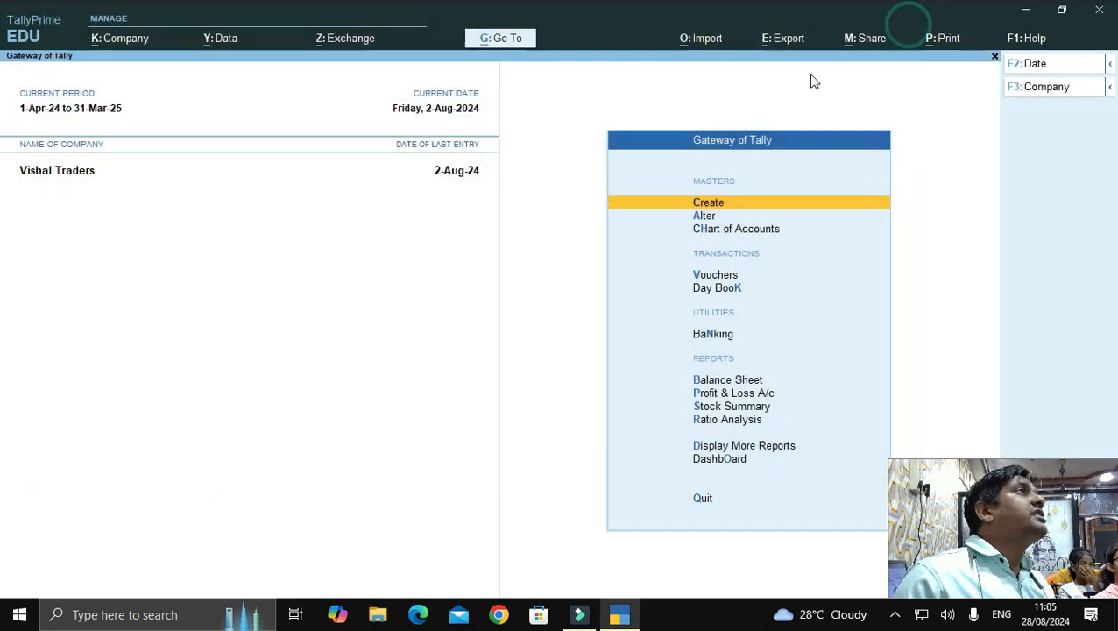
- Open the Vishal Traders company for alteration and delete it, confirming the deletion
left_click(121, 41)
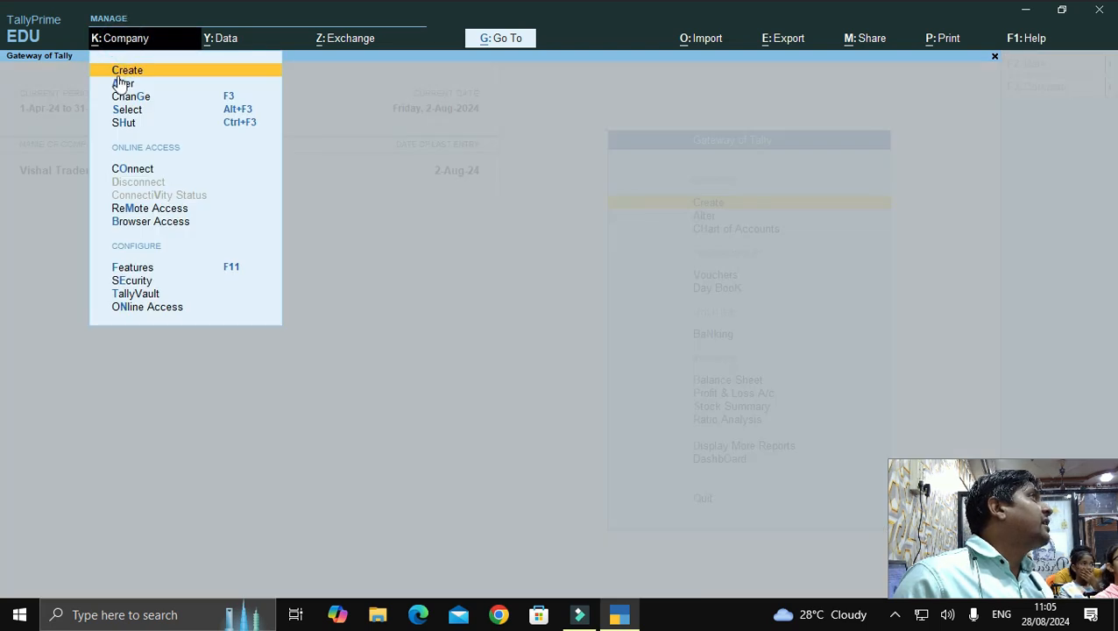
left_click(118, 85)
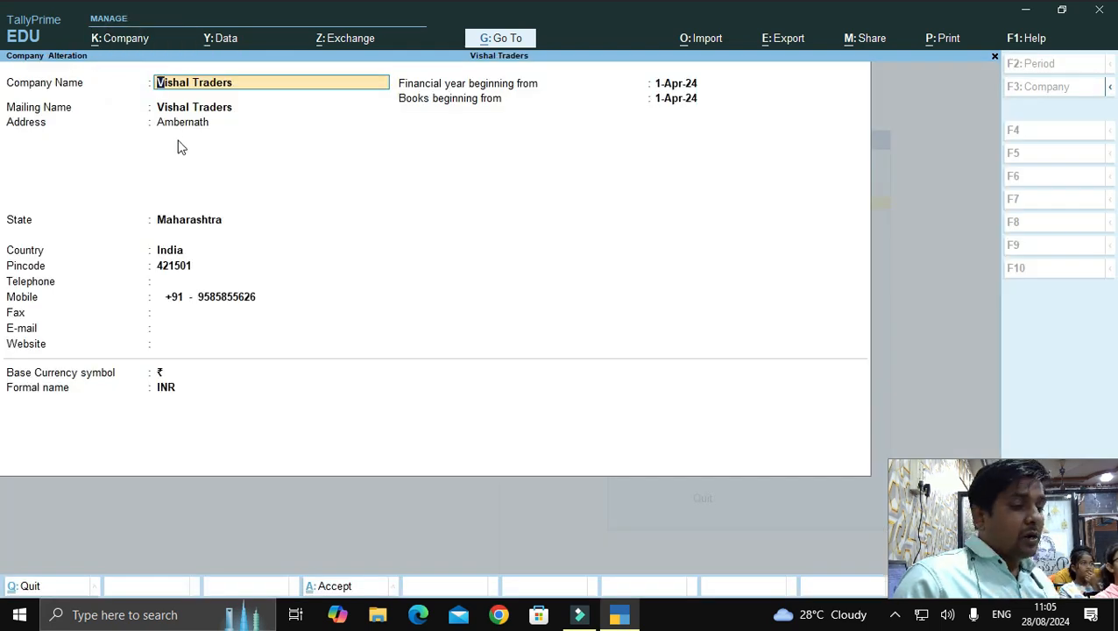
key("alt+d")
key("y")
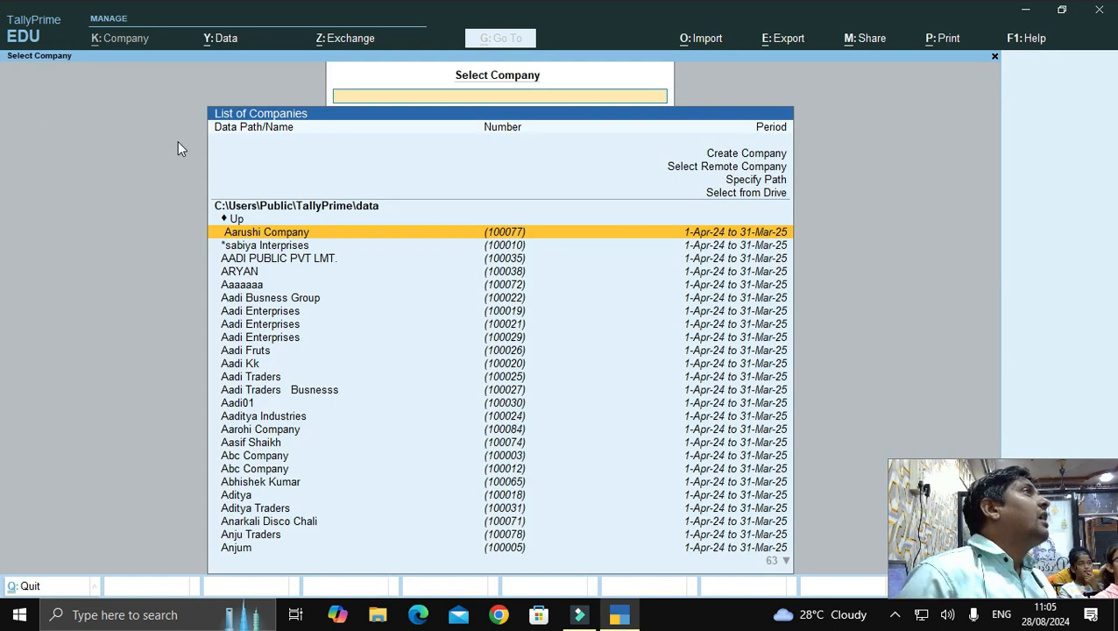
- Search the company list for "vish" to check for Vishal Traders and clear the search text
type("vish")
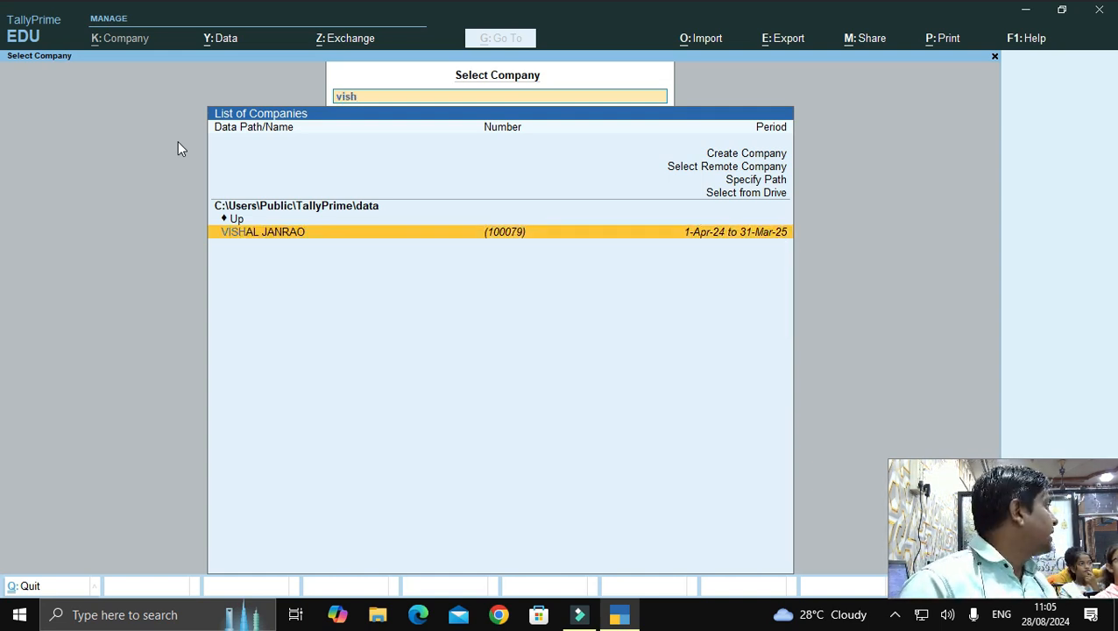
key("BackSpace")
key("BackSpace")
key("BackSpace")
key("BackSpace")
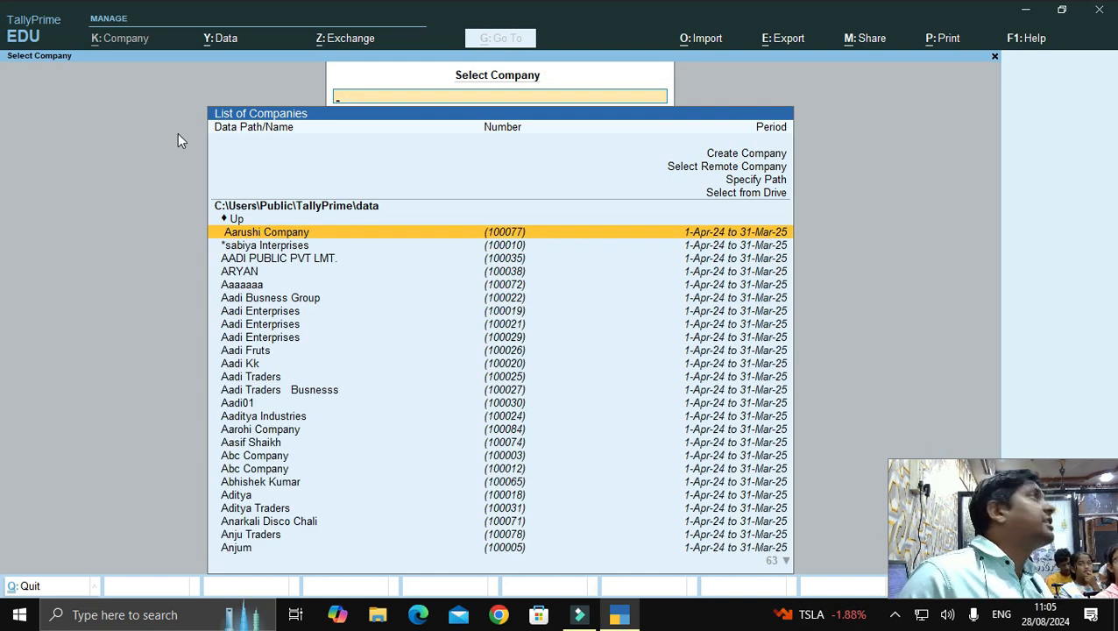
- Start a company data restore and open the drive list for locating the backup
left_click(221, 41)
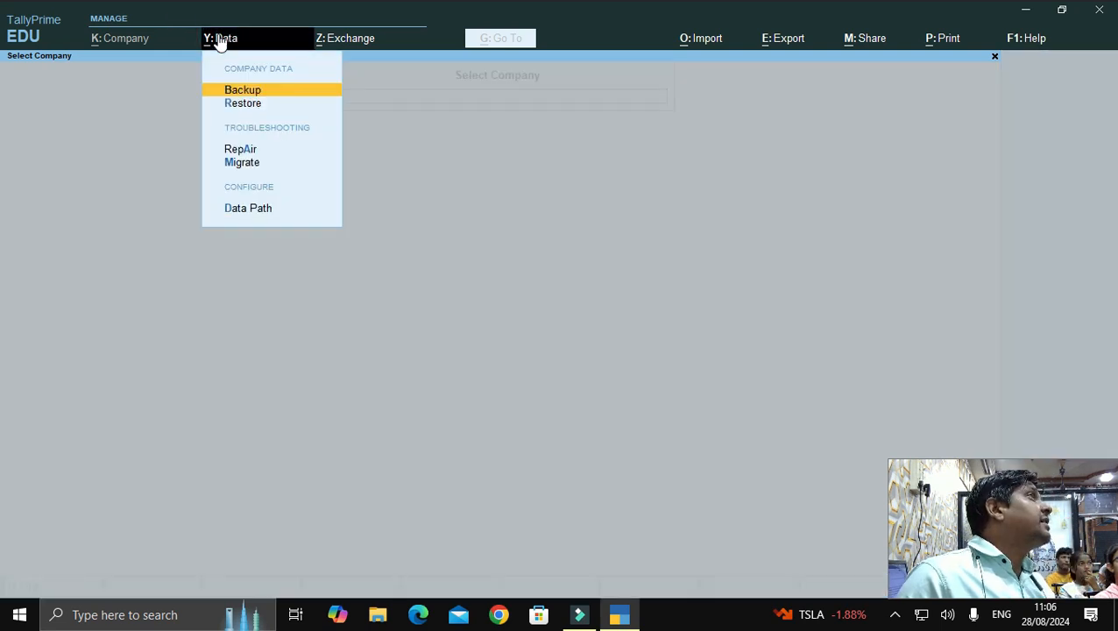
left_click(233, 104)
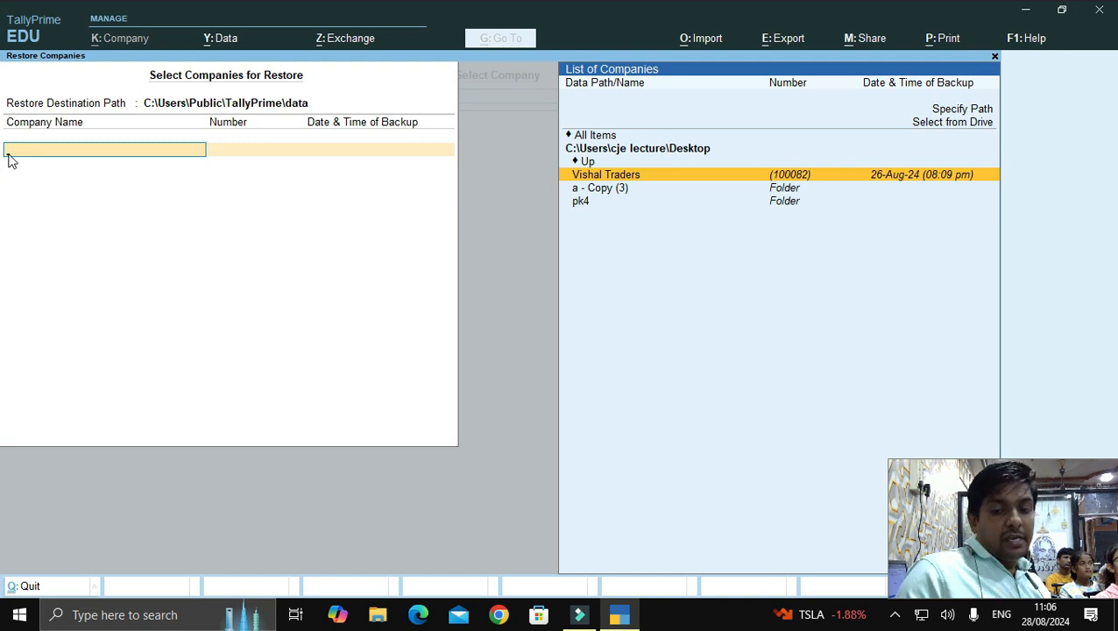
key("Up")
key("Up")
key("Up")
key("Up")
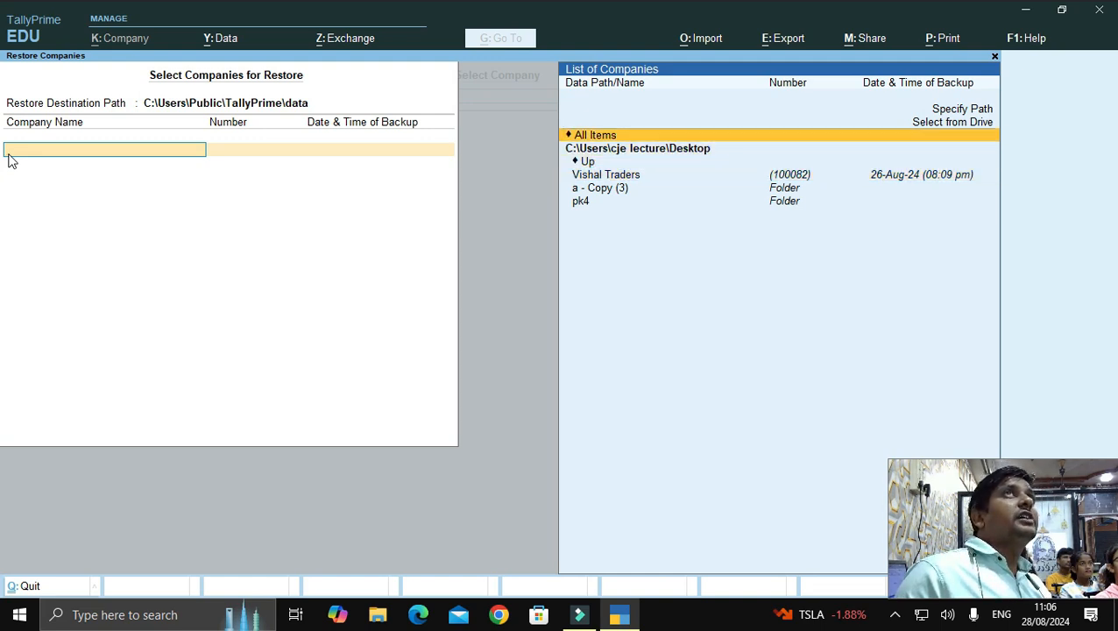
key("Return")
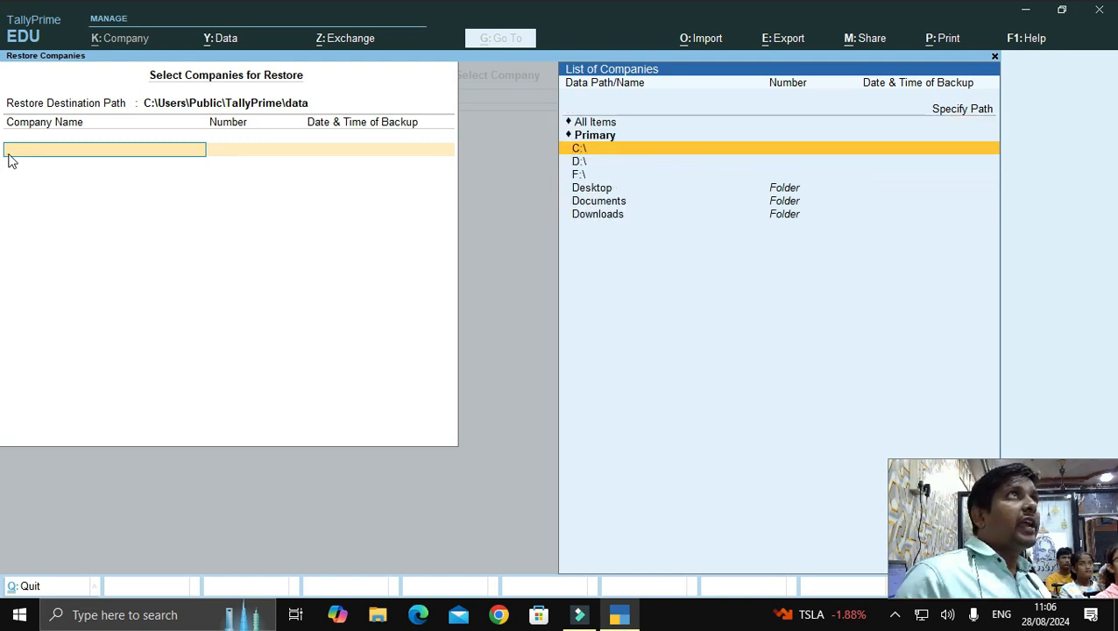
- Choose the Documents folder from the drive list as the backup source for the restore
key("Down")
key("Down")
key("Down")
key("Down")
key("Down")
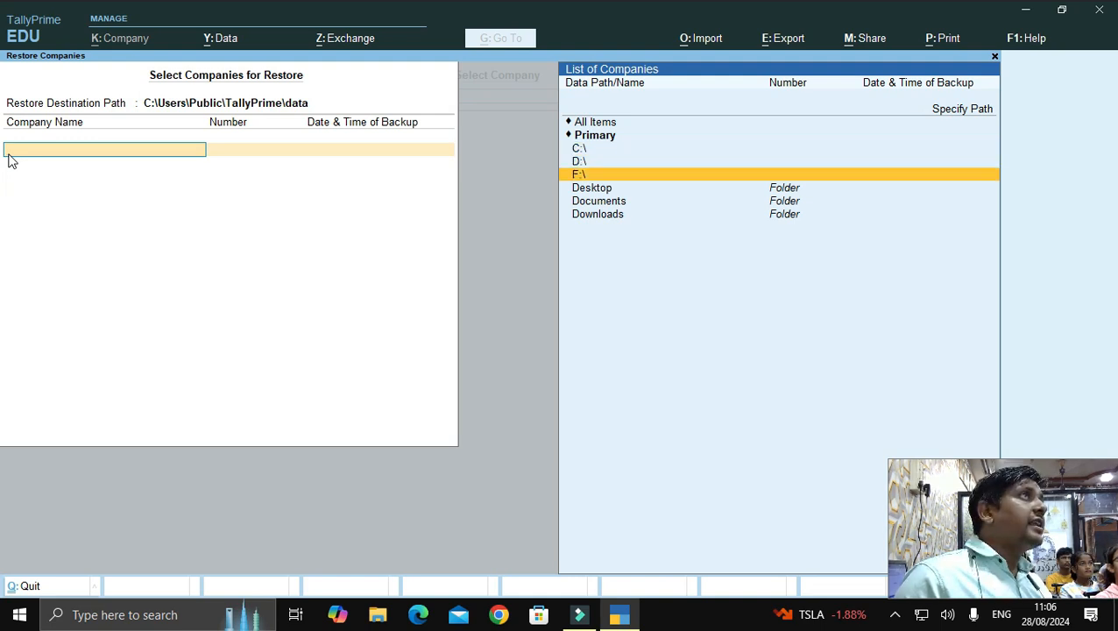
key("Up")
key("Return")
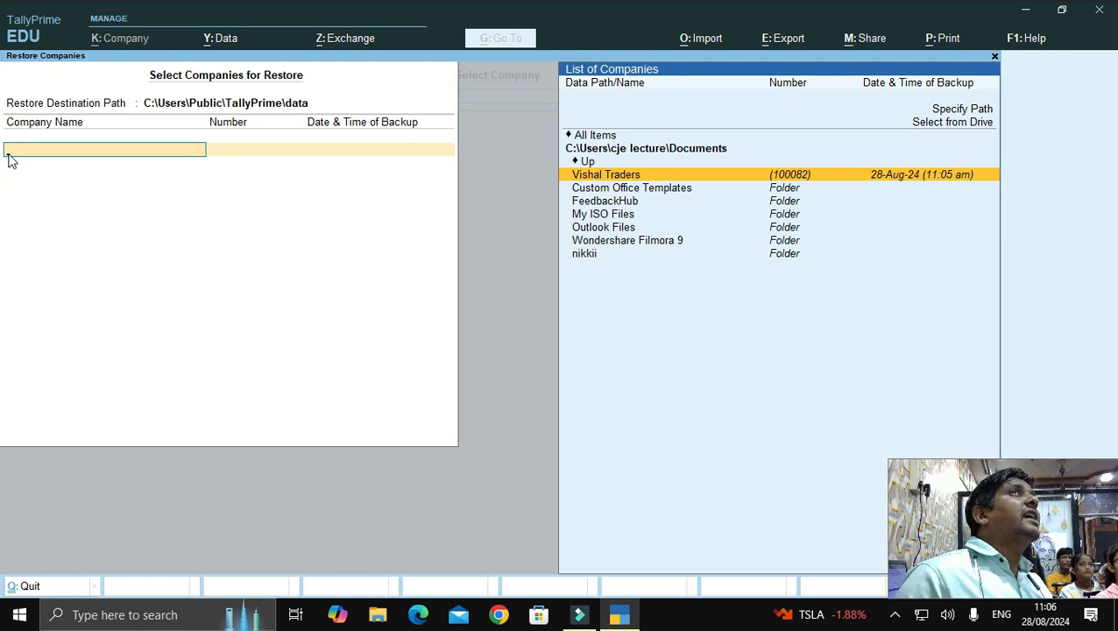
- Add the Vishal Traders backup as the only company, end the list and accept the restore to C:\Users\Public\TallyPrime\data
left_click(627, 175)
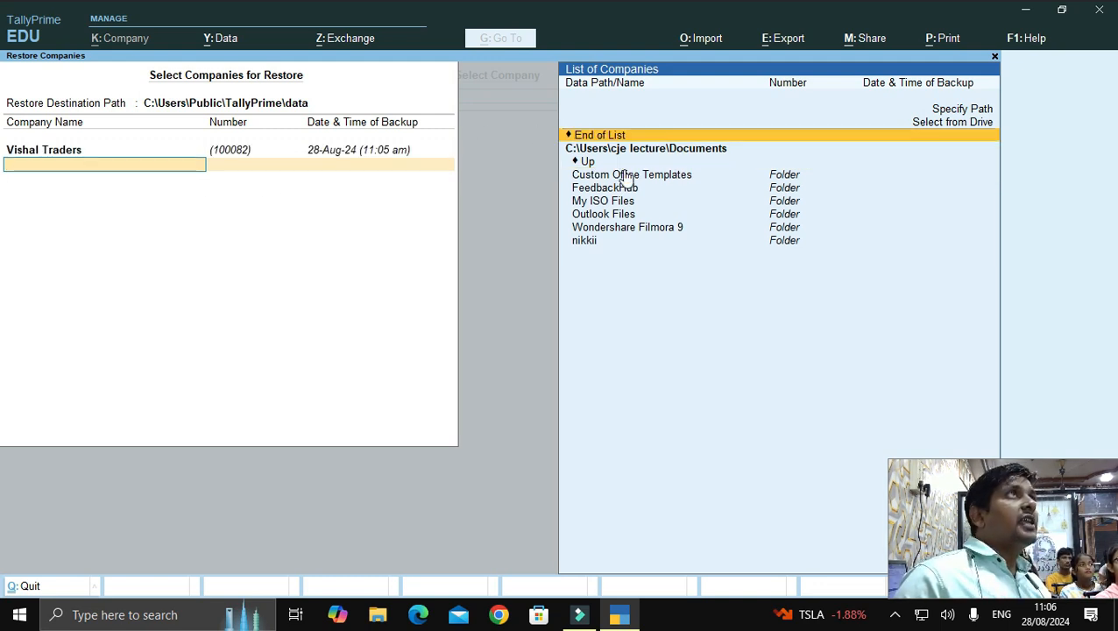
key("Return")
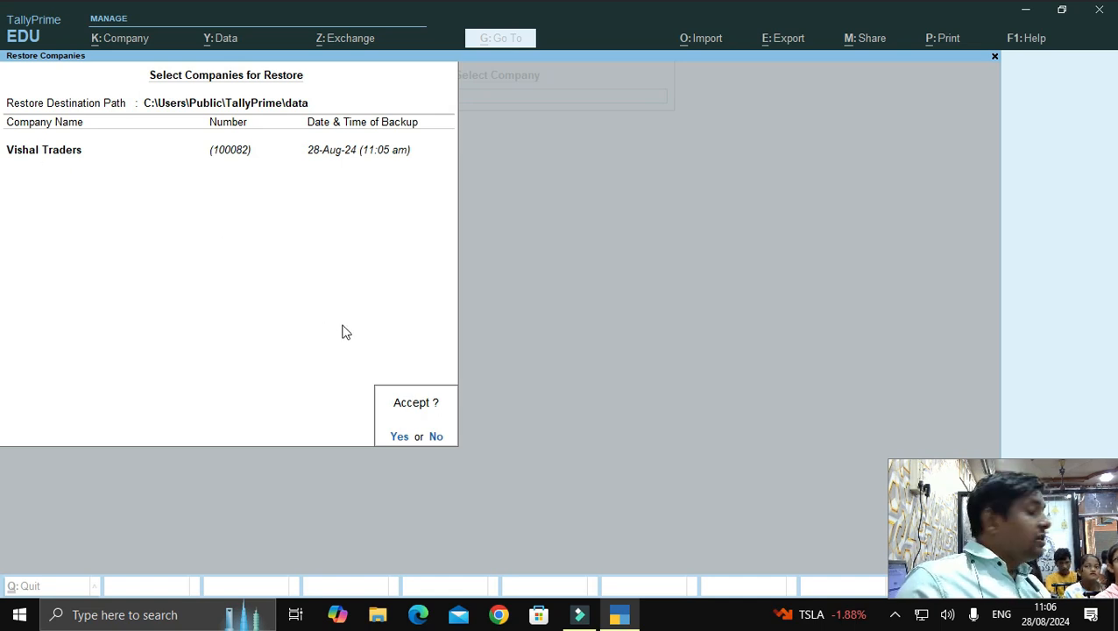
key("Return")
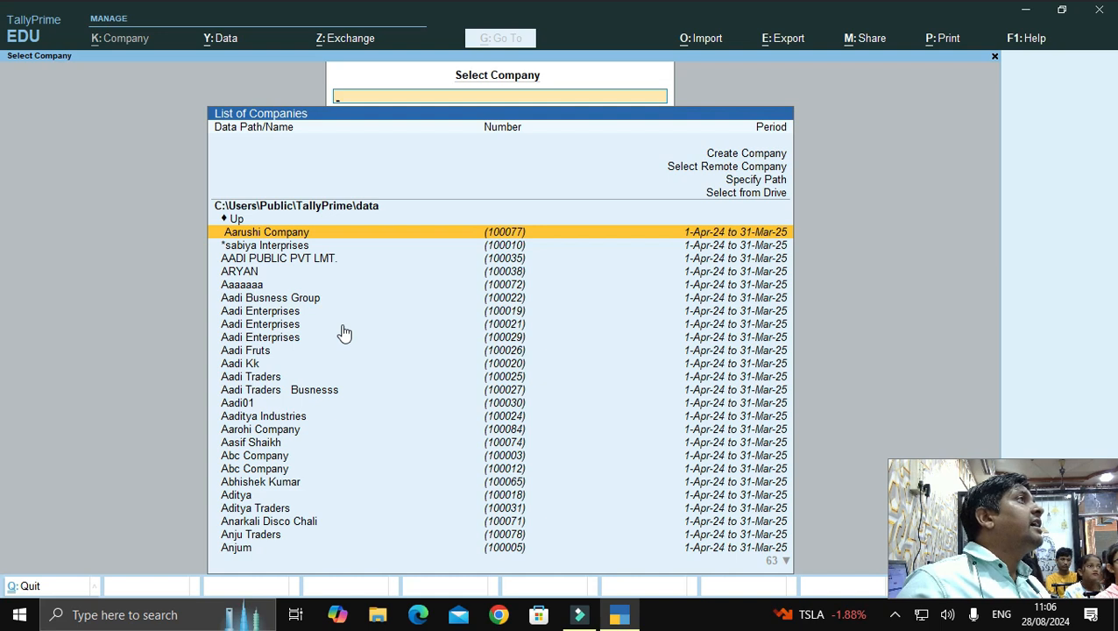
- Refresh the company list without quitting, filter it by "vish" and open Vishal Traders
key("Escape")
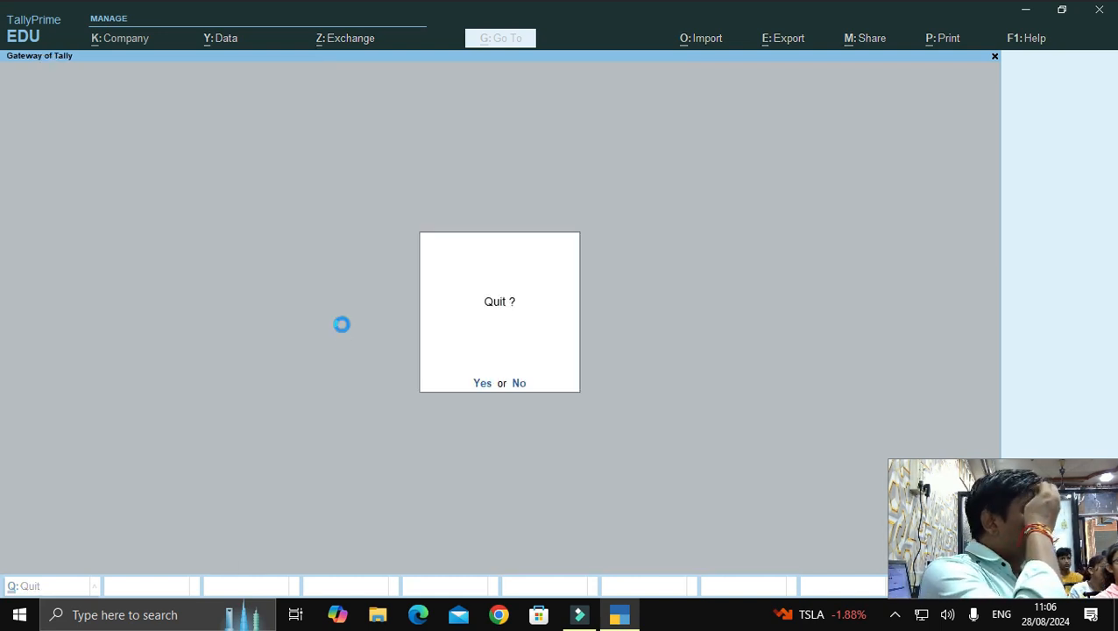
key("Escape")
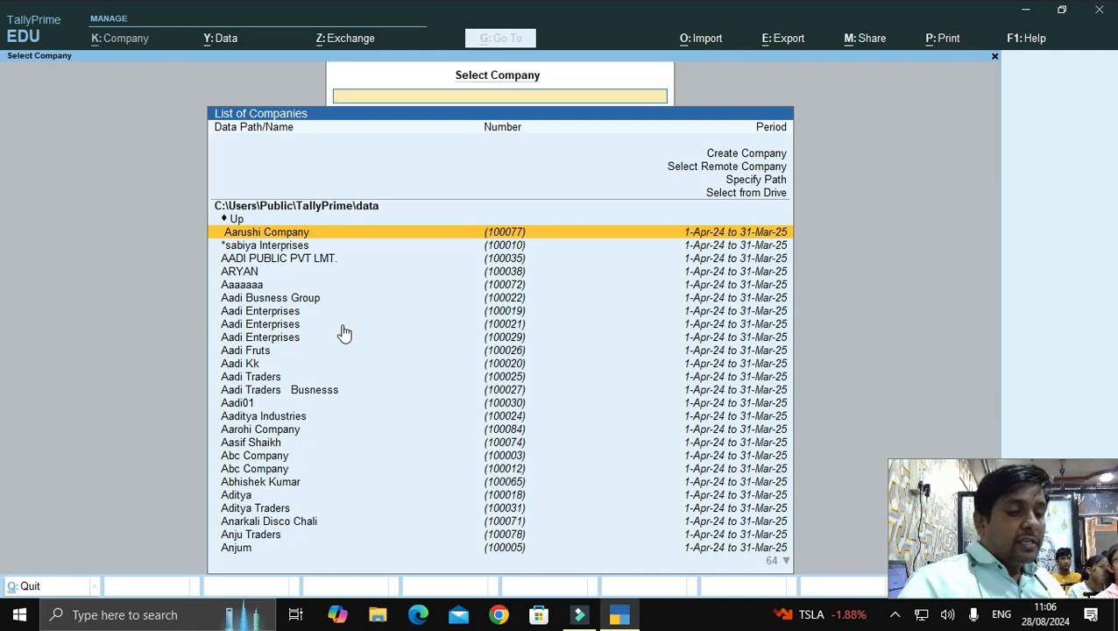
type("vish")
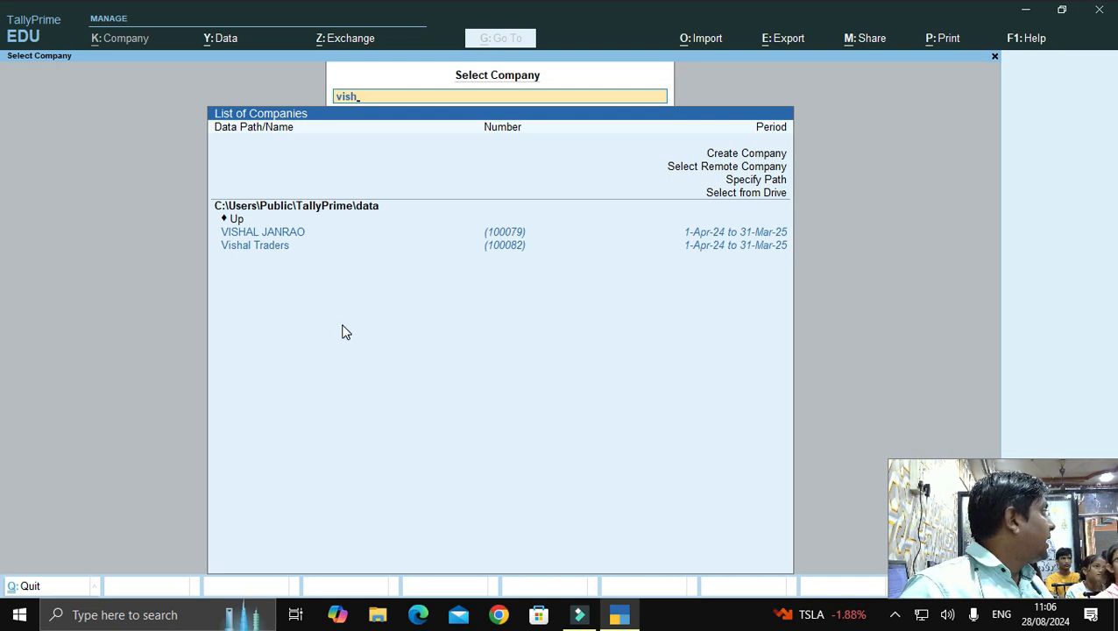
key("Down")
key("Down")
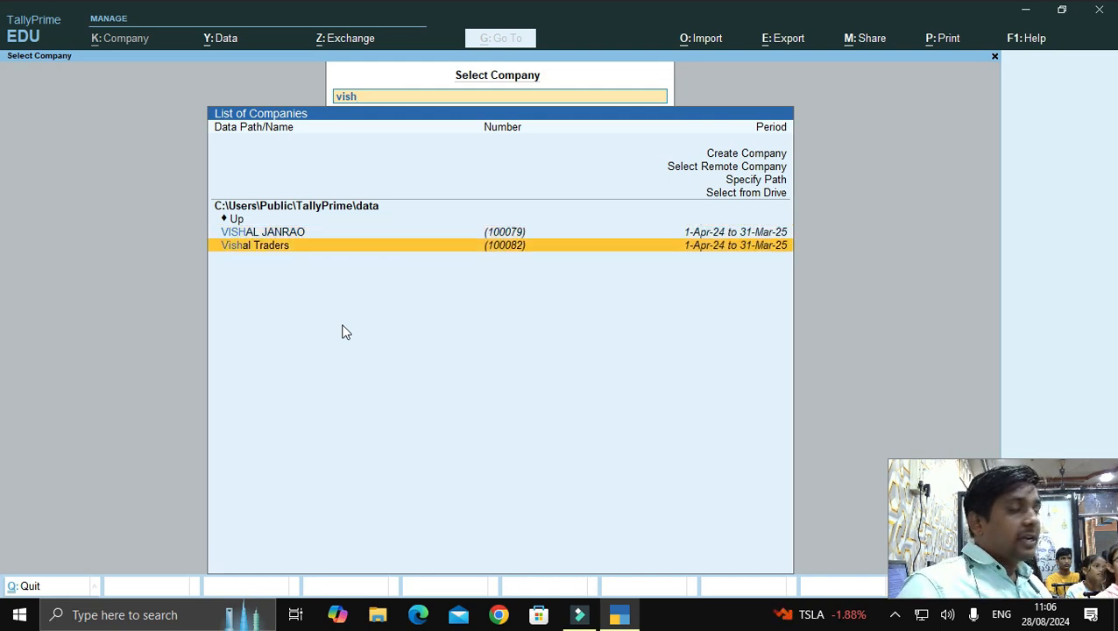
key("Return")
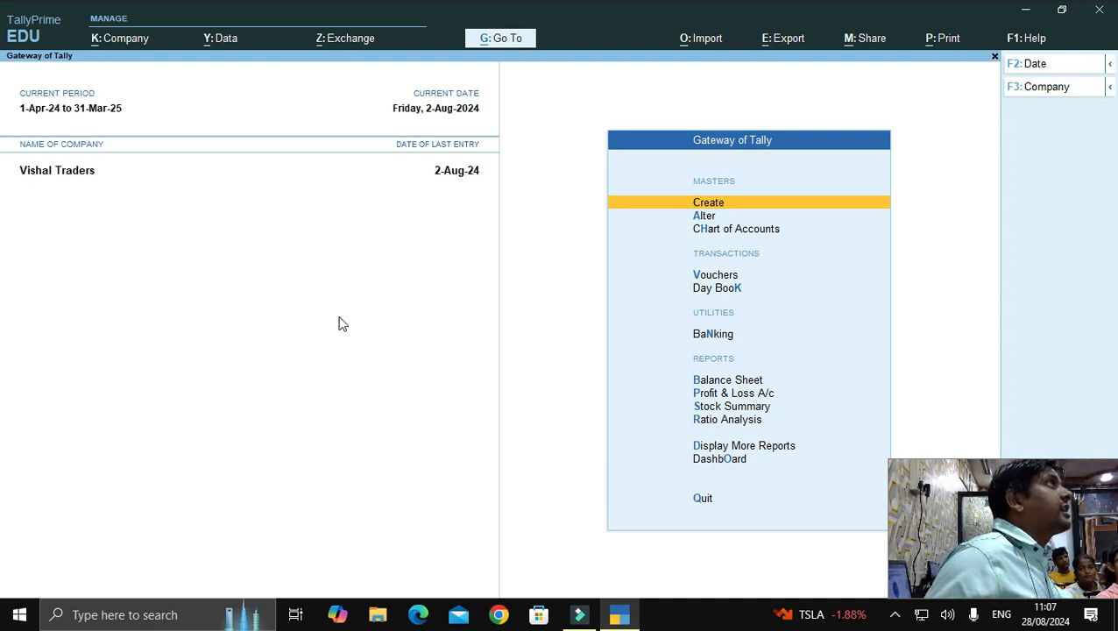
- Start another company restore and browse through the drive list to the Documents folder as the backup source
left_click(220, 50)
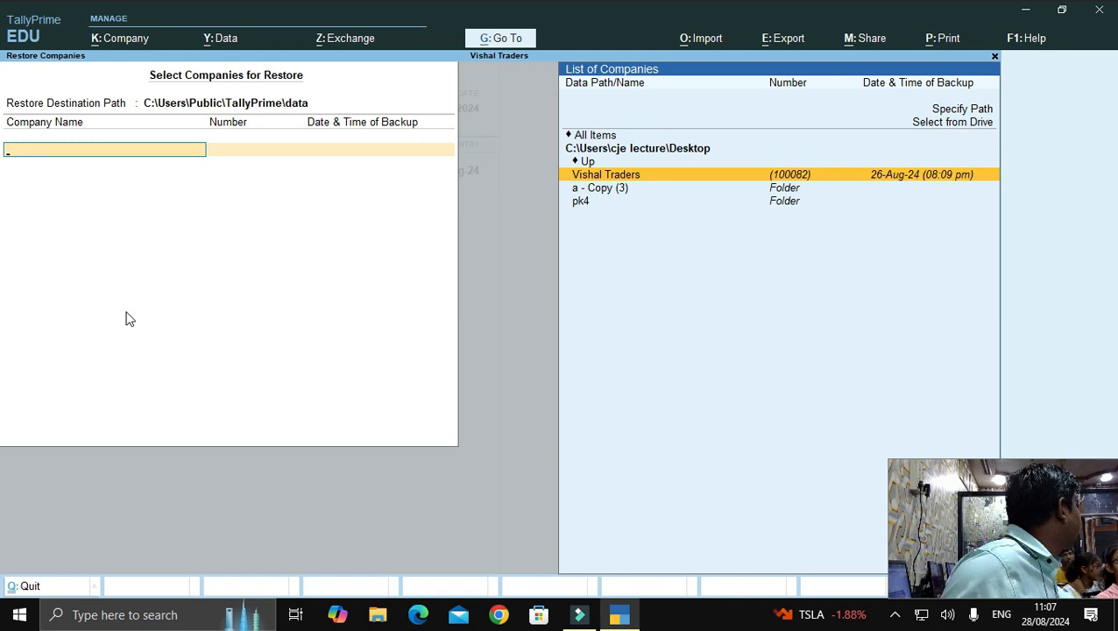
key("Up")
key("Up")
key("Up")
key("Up")
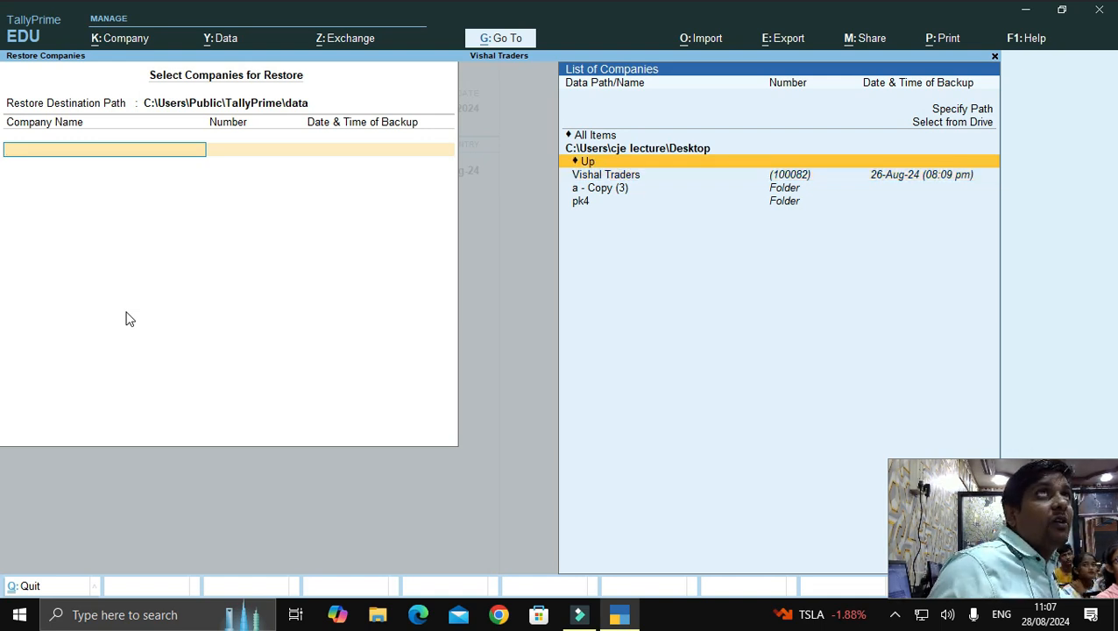
key("Return")
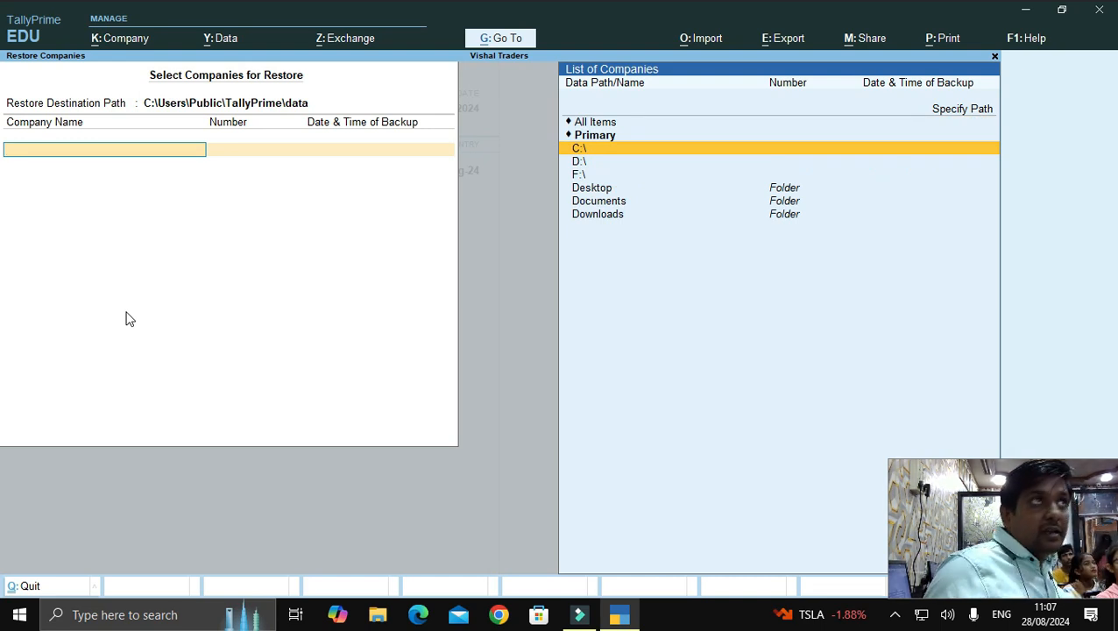
key("Down")
key("Down")
key("Down")
key("Down")
key("Return")
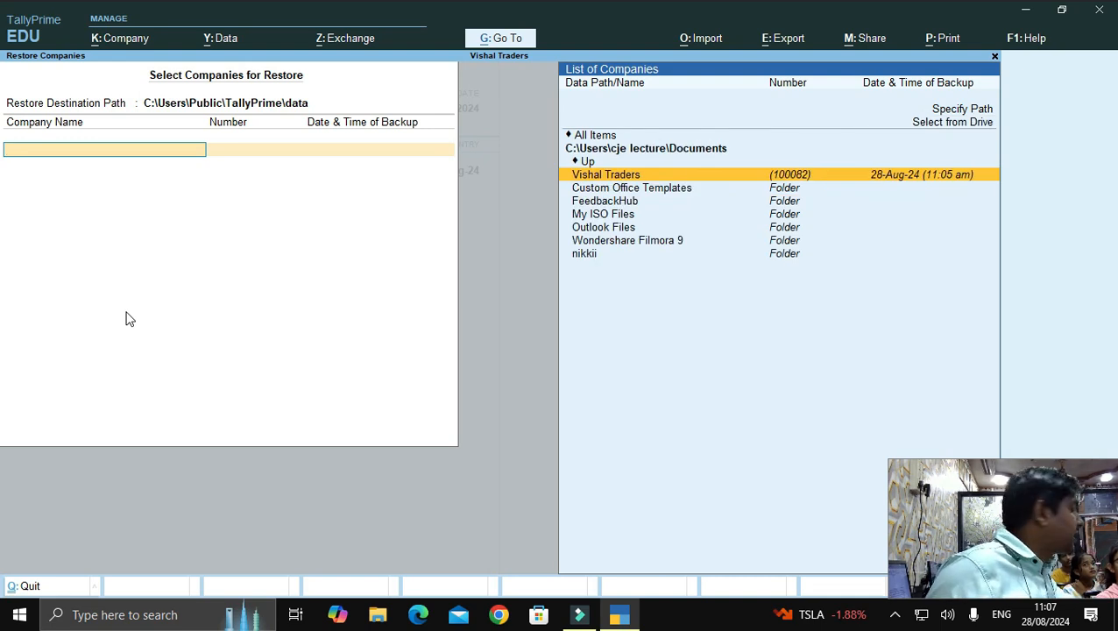
- Try to restore Vishal Traders from the Documents backup, decline overwriting the existing company data and return to the Gateway of Tally
key("Return")
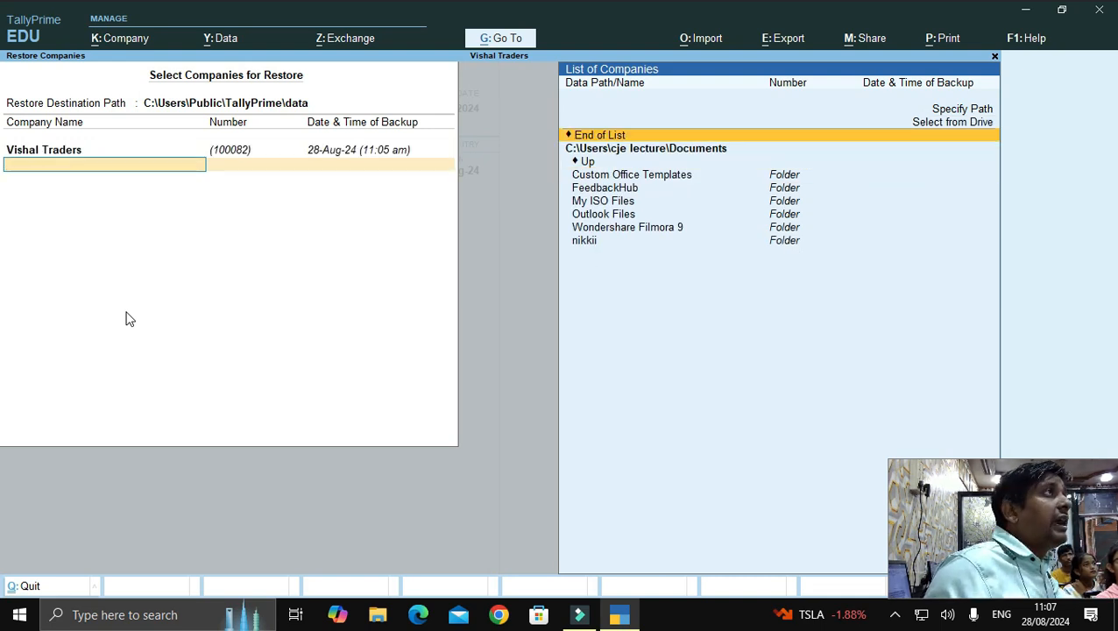
key("Return")
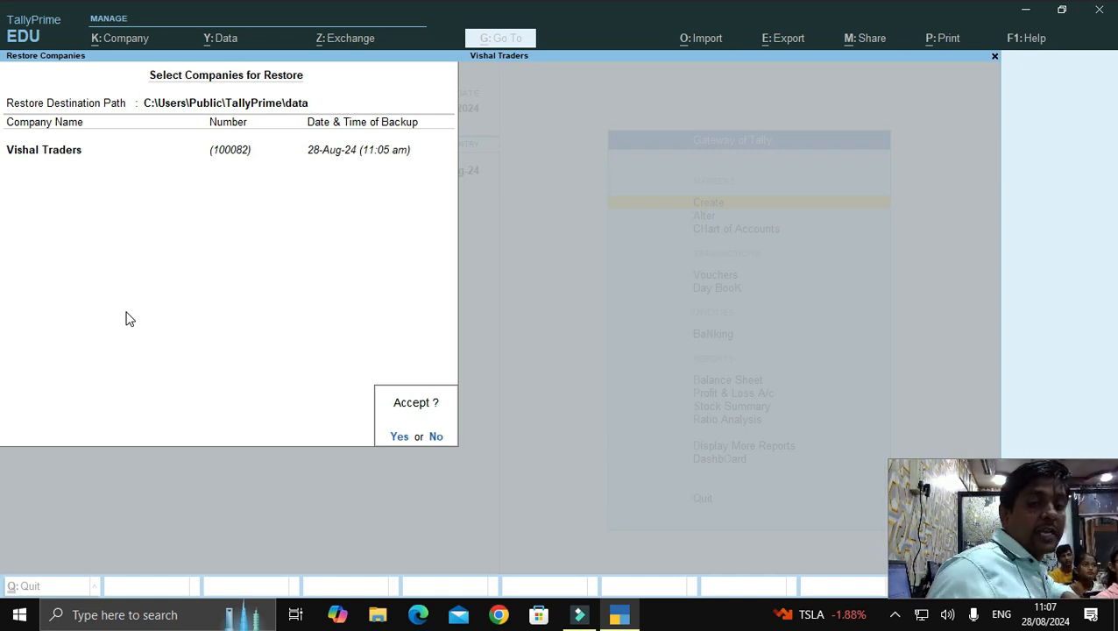
key("Return")
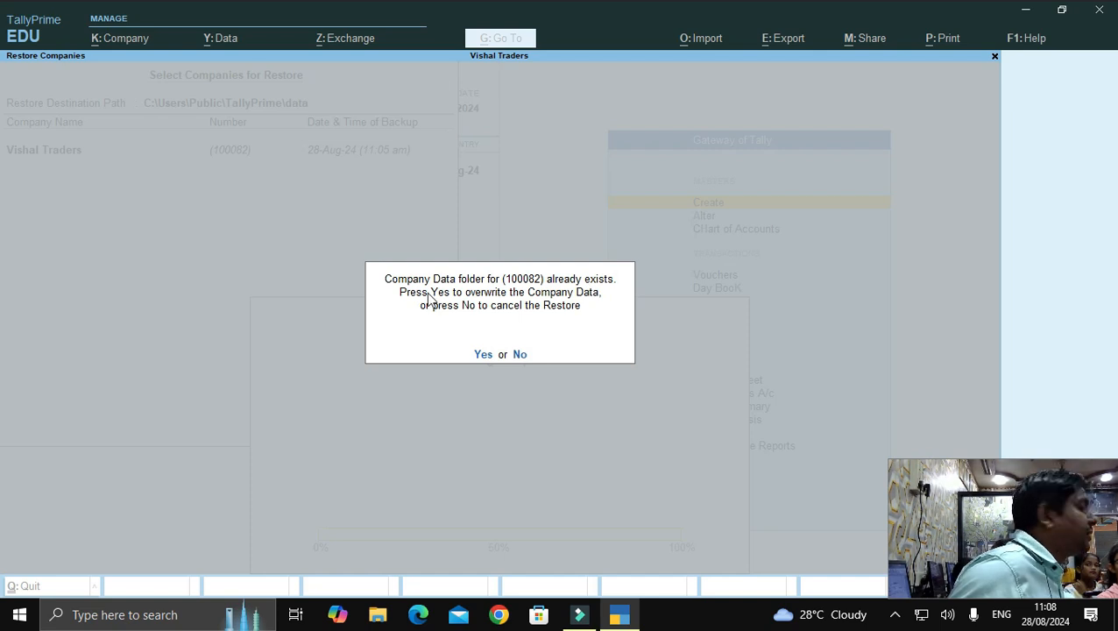
key("Escape")
key("Escape")
key("Escape")
key("Escape")
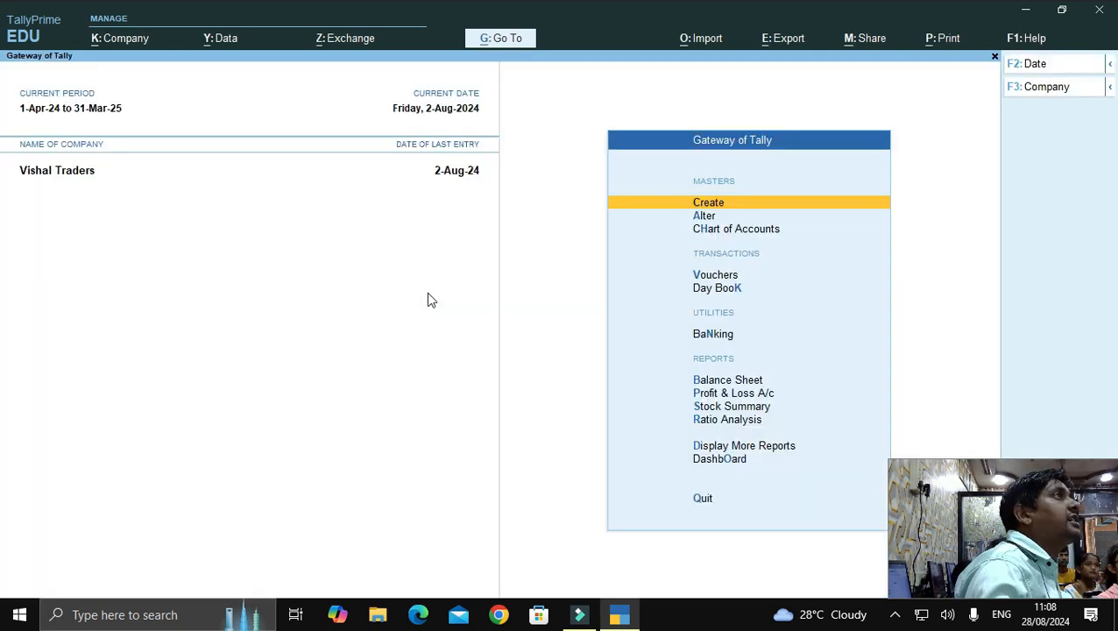